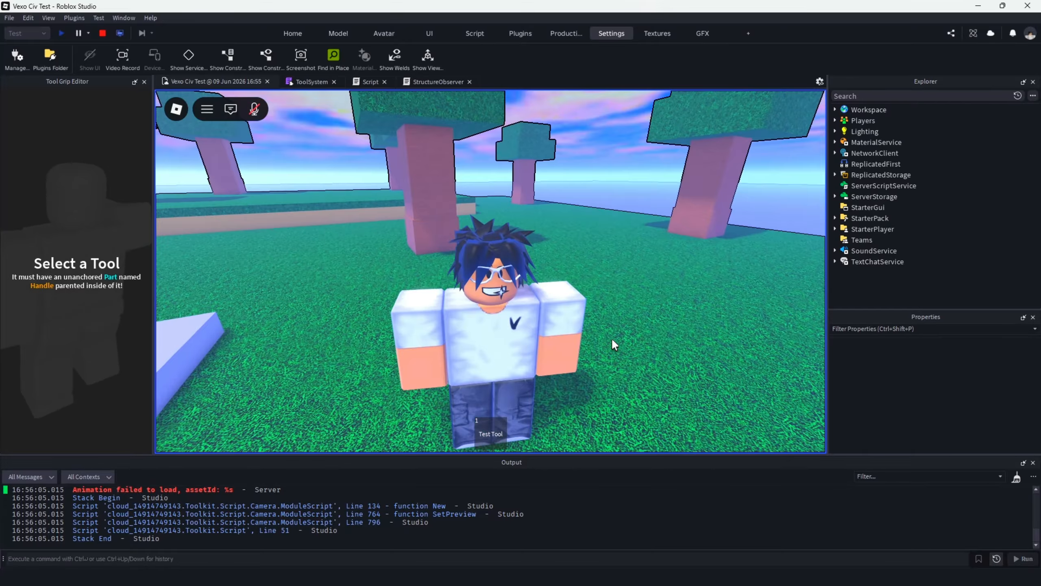
# Try out the character's movement, jumping and the Test Tool in the running play test.
pyautogui.scroll(-3, 612, 341)
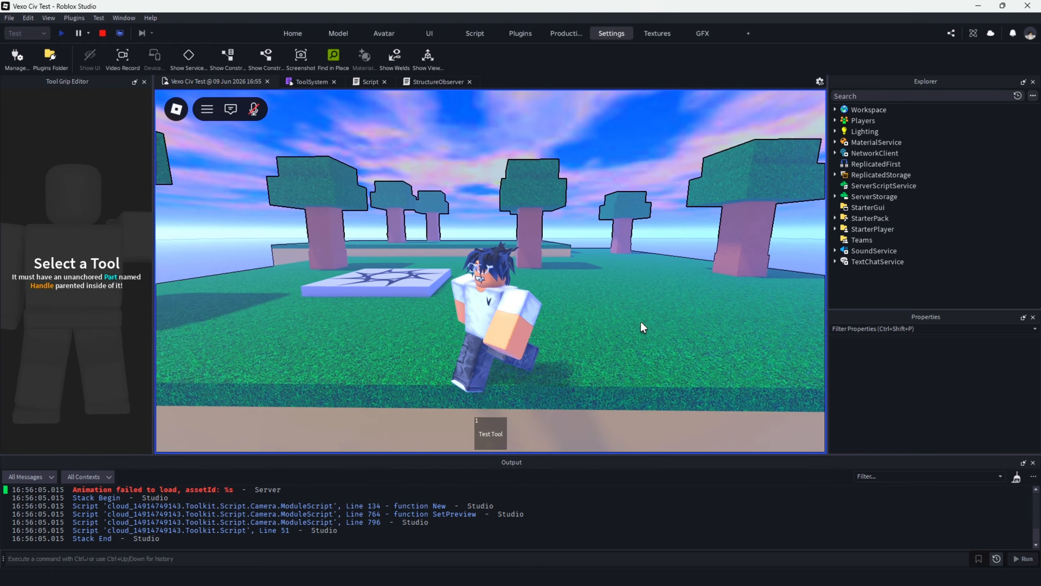
pyautogui.moveTo(572, 329); pyautogui.dragTo(573, 333, button='right')
pyautogui.press('s')
pyautogui.press('1')
pyautogui.click(573, 329)
pyautogui.press('s')
pyautogui.press('w')
pyautogui.press('space')
pyautogui.press('w')
pyautogui.click(573, 329)
pyautogui.press('1')
pyautogui.press('space')
pyautogui.press('w')
pyautogui.press('s')
pyautogui.press('w')
pyautogui.press('s')
pyautogui.press('s')
pyautogui.press('a')
pyautogui.press('s')
pyautogui.scroll(-2, 573, 329)
pyautogui.press('d')
pyautogui.scroll(2, 573, 329)
pyautogui.press('s')
pyautogui.press('d')
pyautogui.press('s')
pyautogui.press('space')
pyautogui.press('a')
pyautogui.press('w')
pyautogui.press('s')
pyautogui.scroll(3, 570, 329)
pyautogui.press('d')
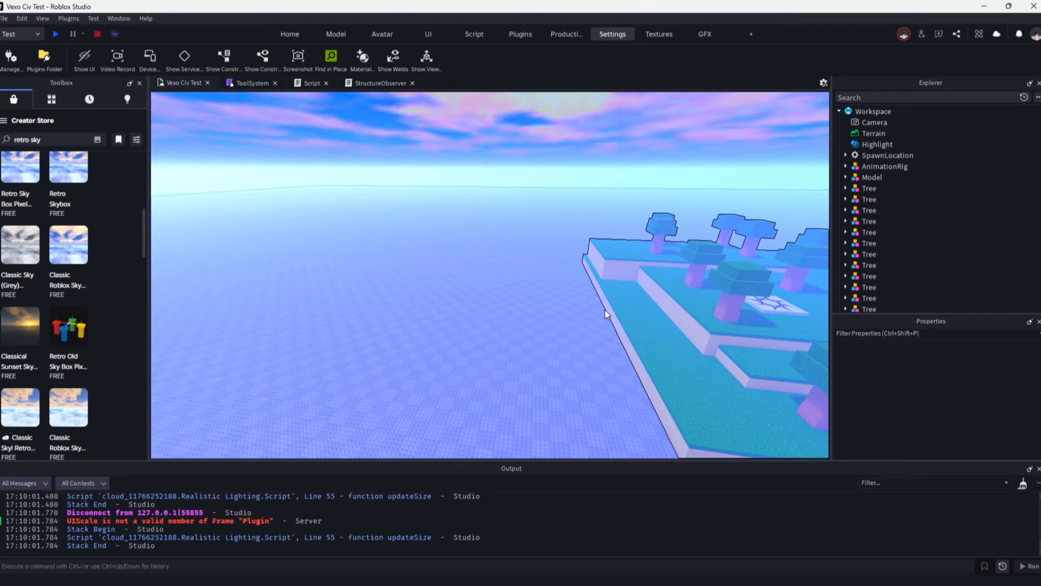
pyautogui.press('s')
pyautogui.moveTo(605, 309); pyautogui.dragTo(293, 102, button='right')
pyautogui.press('w')
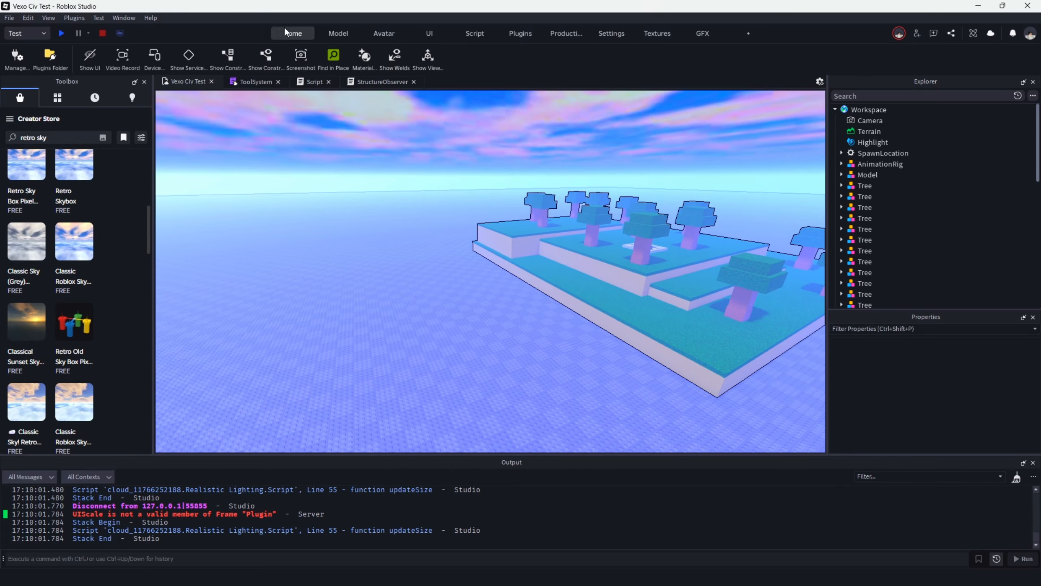
# Insert a block part and scale it into a flat slab of about 70 × 1 × 41 studs beside the tree-covered terrain.
pyautogui.click(288, 33)
pyautogui.click(261, 53)
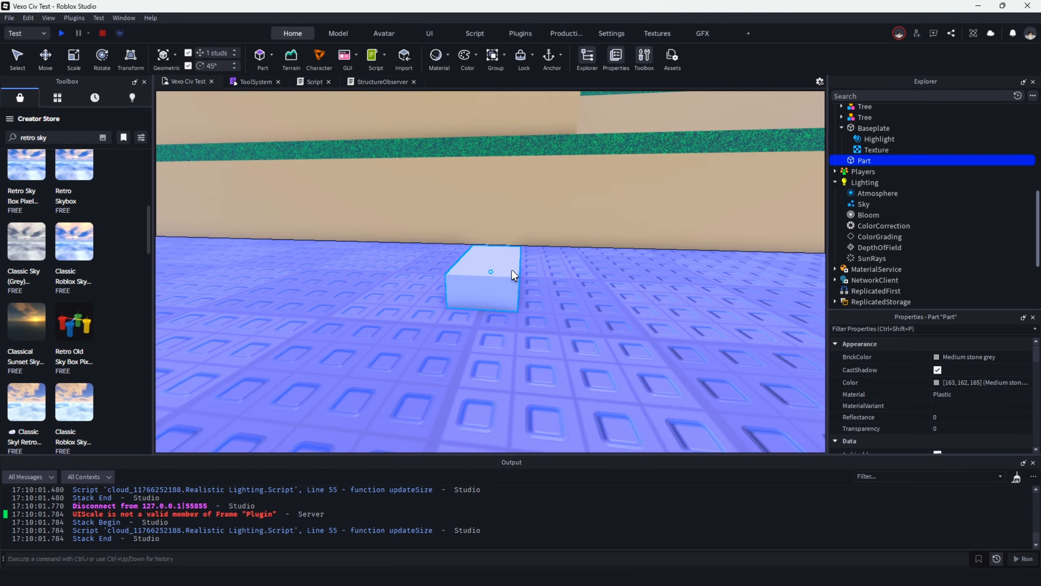
pyautogui.click(79, 64)
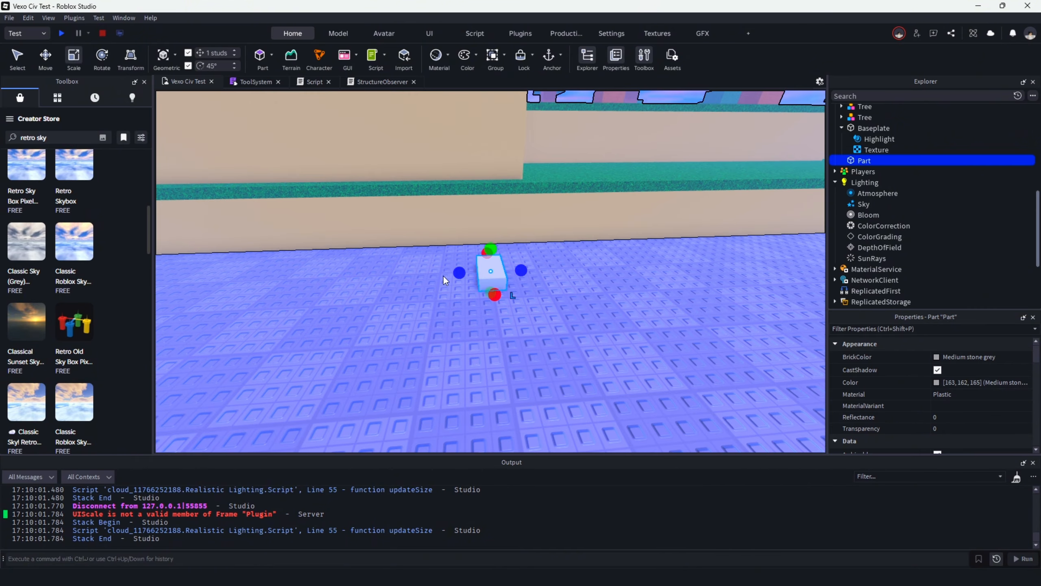
pyautogui.press('a')
pyautogui.moveTo(458, 272); pyautogui.dragTo(642, 413)
pyautogui.scroll(-5, 527, 298)
pyautogui.scroll(-4, 590, 365)
pyautogui.scroll(-4, 642, 413)
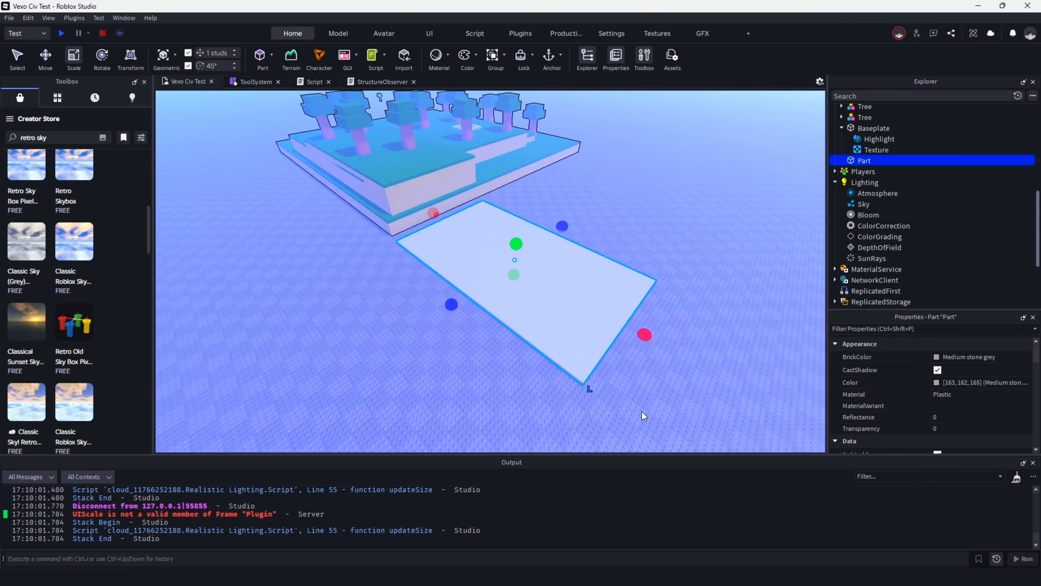
pyautogui.click(724, 256)
# Rename the new slab part as TreeSpawner.
pyautogui.scroll(3, 627, 195)
pyautogui.moveTo(725, 255); pyautogui.dragTo(600, 296, button='right')
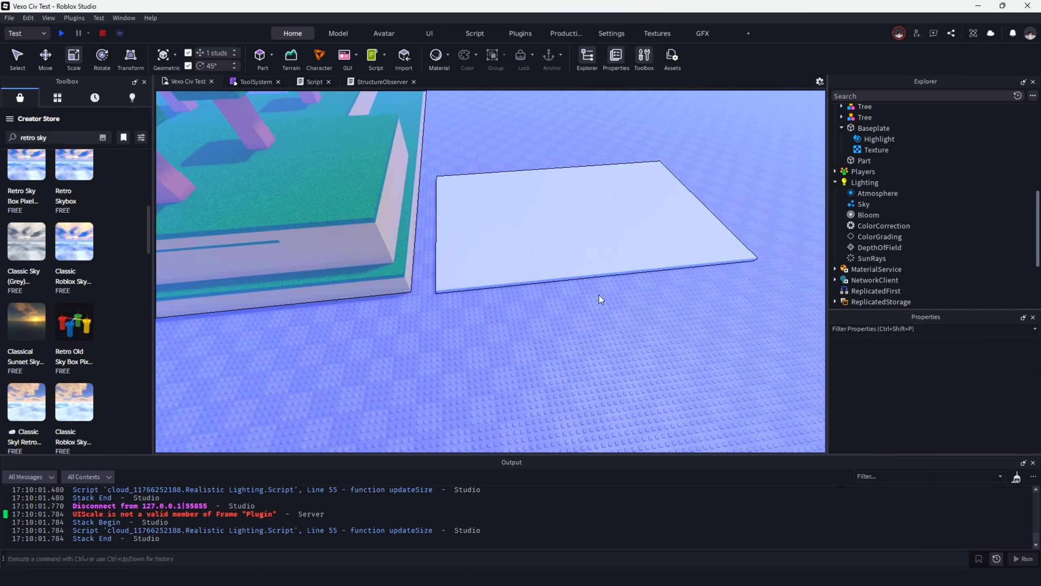
pyautogui.click(512, 238)
pyautogui.moveTo(500, 238); pyautogui.dragTo(527, 346, button='right')
pyautogui.scroll(-3, 527, 346)
pyautogui.scroll(3, 528, 347)
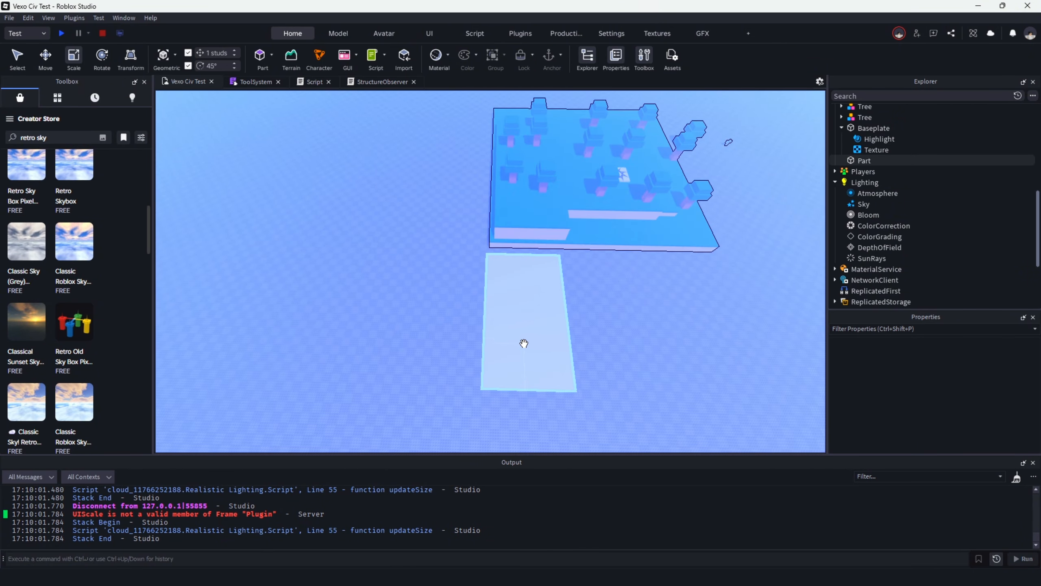
pyautogui.click(523, 342)
pyautogui.hotkey('ctrl', '1')
pyautogui.press('f')
pyautogui.click(862, 161)
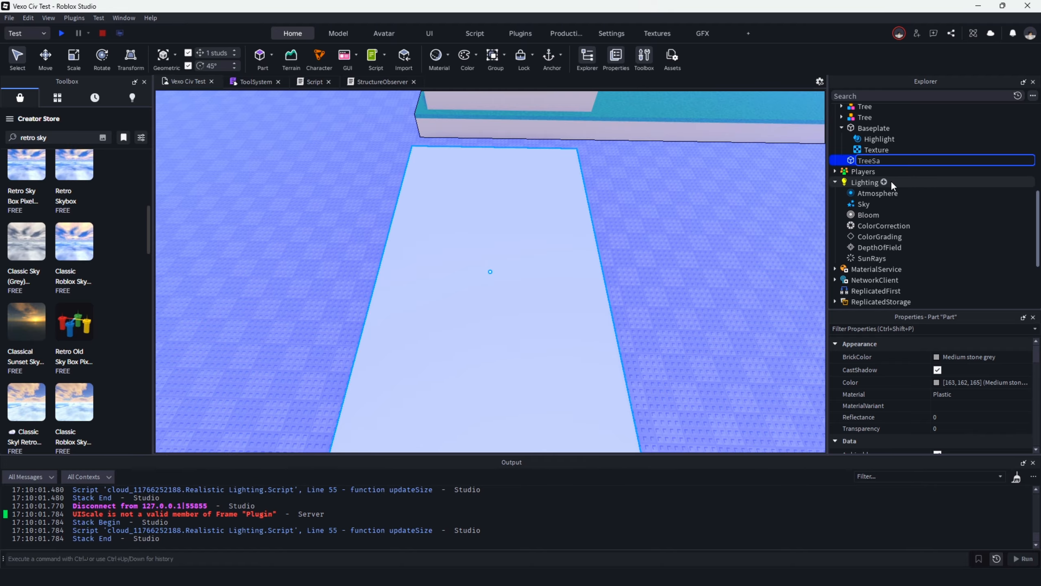
pyautogui.write('TreeSpawnen')
pyautogui.press('BackSpace')
pyautogui.write('r')
pyautogui.press('Return')
# Examine the TreeSpawner slab and its placement next to the terrain from several angles.
pyautogui.click(728, 201)
pyautogui.moveTo(729, 202); pyautogui.dragTo(729, 202, button='right')
pyautogui.scroll(-5, 729, 202)
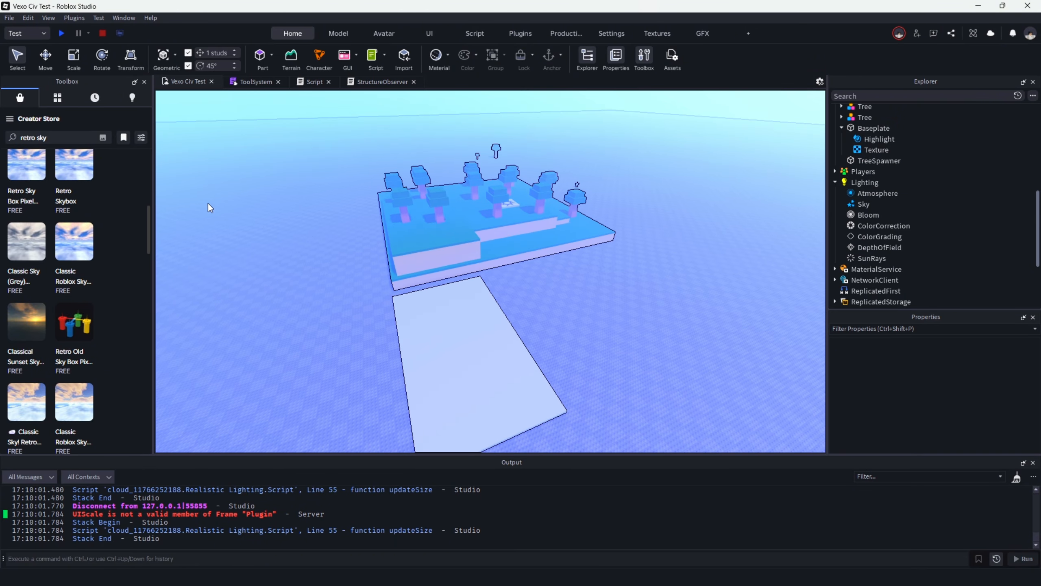
pyautogui.press('w')
pyautogui.moveTo(588, 207); pyautogui.dragTo(587, 206, button='right')
pyautogui.press('d')
pyautogui.press('s')
pyautogui.press('w')
pyautogui.press('a')
pyautogui.press('s')
pyautogui.press('w')
pyautogui.moveTo(572, 266); pyautogui.dragTo(572, 265, button='right')
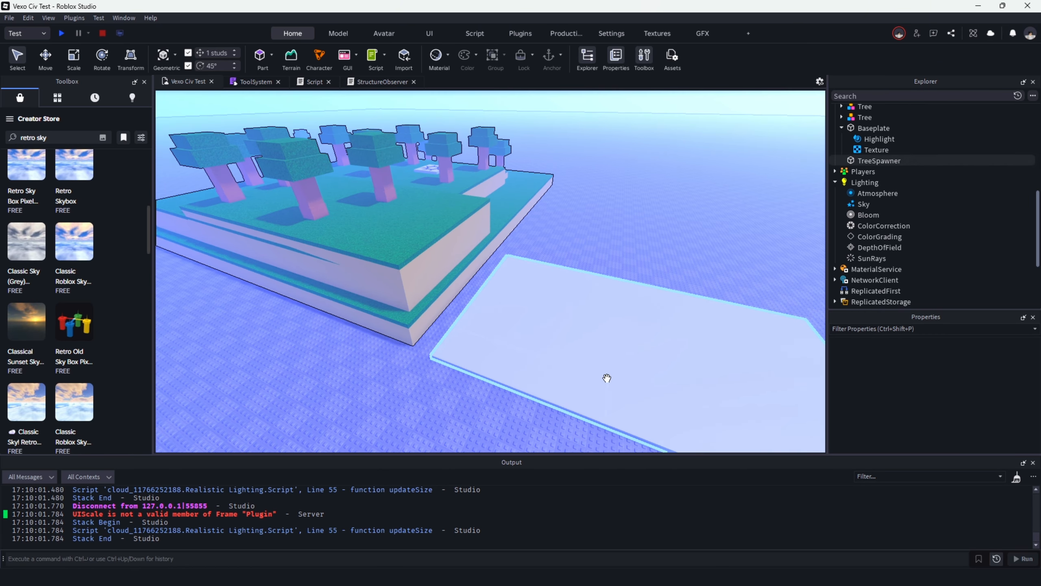
pyautogui.press('w')
pyautogui.moveTo(524, 300); pyautogui.dragTo(523, 300, button='right')
pyautogui.press('s')
pyautogui.moveTo(609, 291); pyautogui.dragTo(609, 291, button='right')
pyautogui.moveTo(583, 427); pyautogui.dragTo(582, 427, button='right')
pyautogui.press('s')
pyautogui.moveTo(514, 353); pyautogui.dragTo(511, 372, button='right')
pyautogui.press('w')
pyautogui.press('w')
pyautogui.press('a')
pyautogui.moveTo(495, 286); pyautogui.dragTo(496, 286, button='right')
pyautogui.moveTo(479, 322); pyautogui.dragTo(479, 322, button='right')
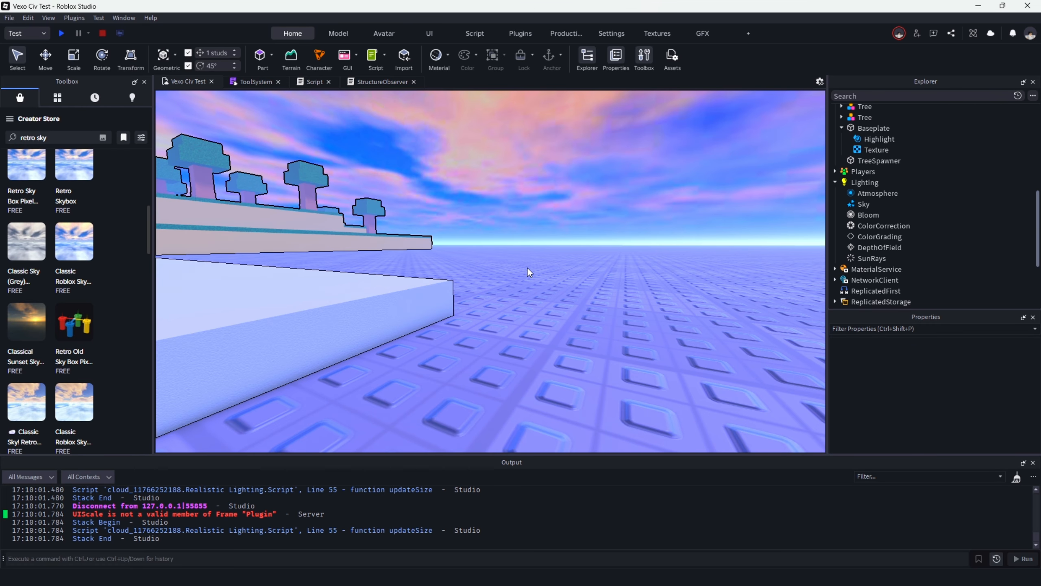
pyautogui.moveTo(527, 267); pyautogui.dragTo(542, 238, button='right')
pyautogui.press('s')
# Add an attribute named Amount to the TreeSpawner part and set its value to 10.
pyautogui.click(521, 272)
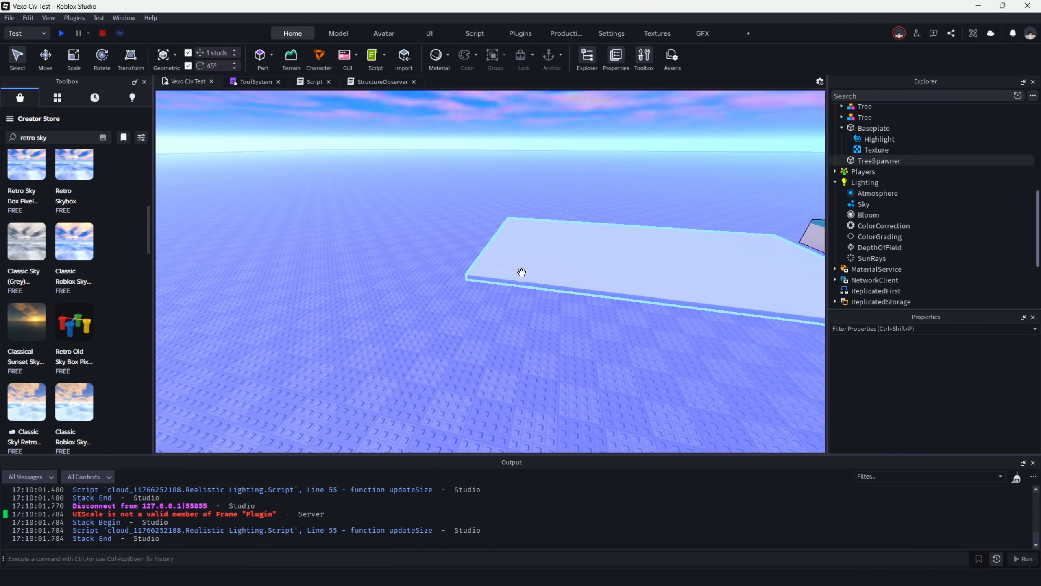
pyautogui.press('f')
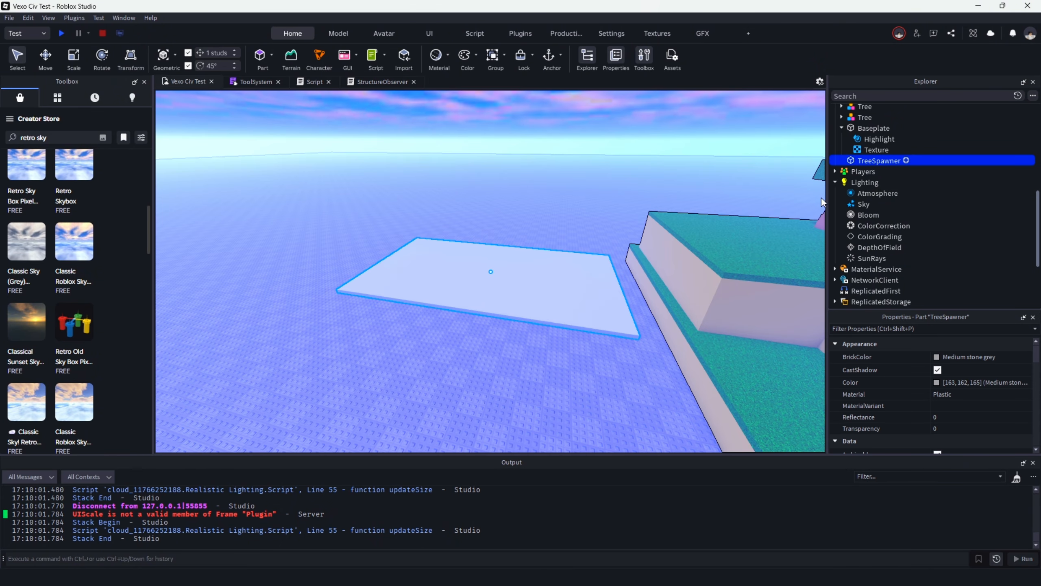
pyautogui.click(822, 155)
pyautogui.click(866, 160)
pyautogui.click(850, 150)
pyautogui.click(858, 161)
pyautogui.scroll(-3, 976, 372)
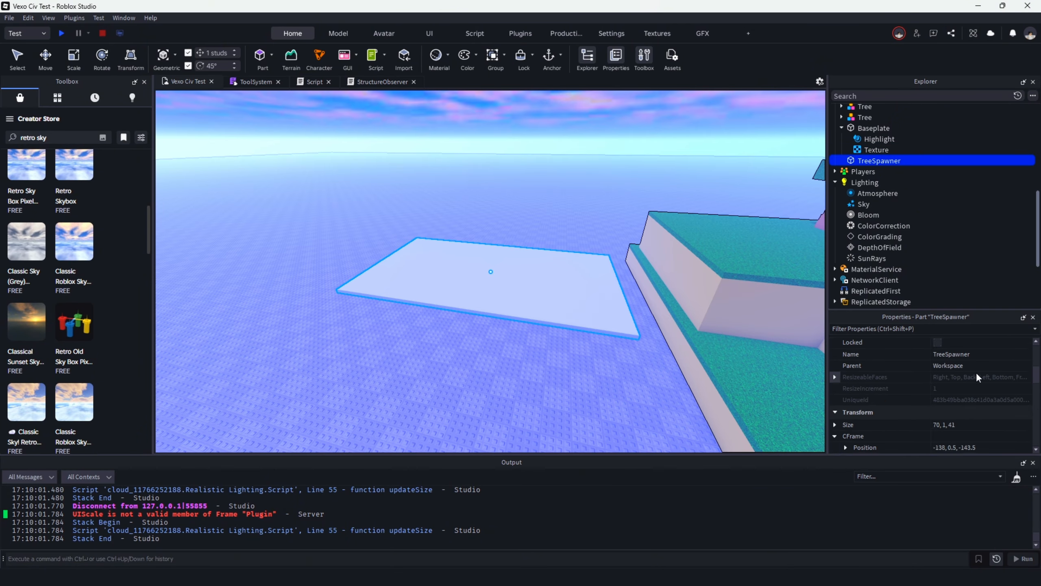
pyautogui.scroll(-10, 972, 372)
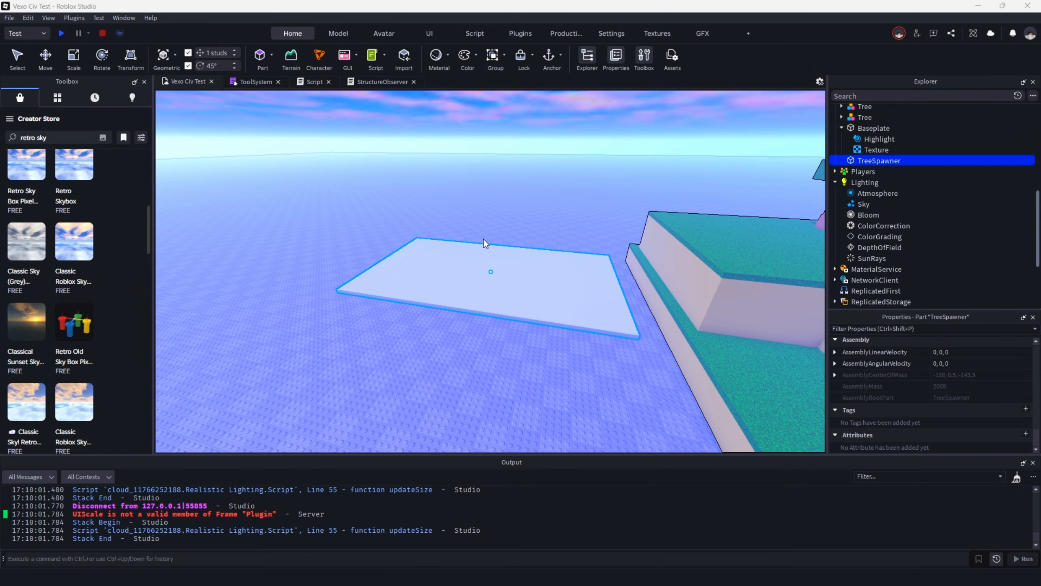
pyautogui.click(497, 324)
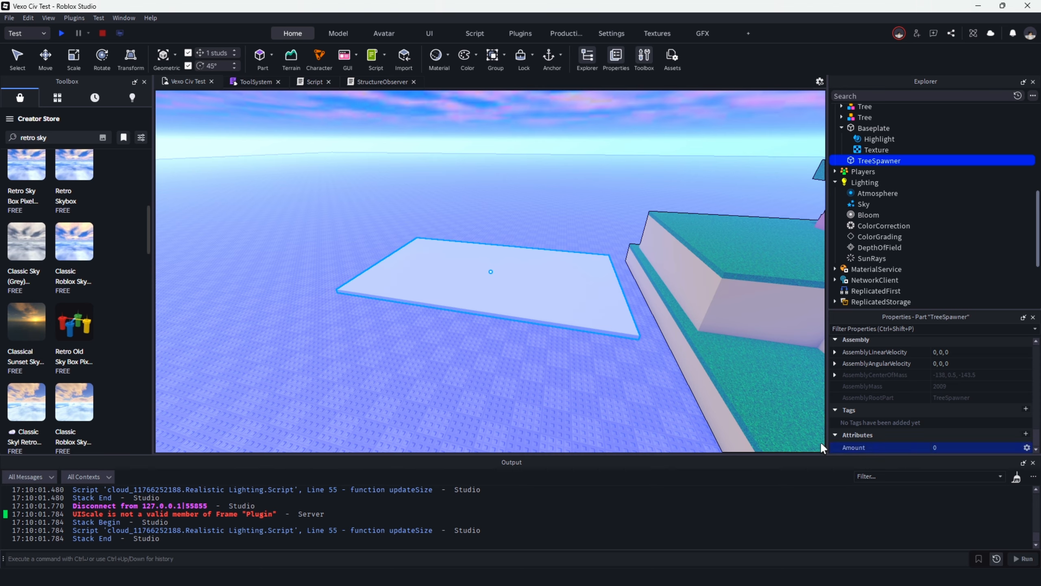
pyautogui.click(943, 445)
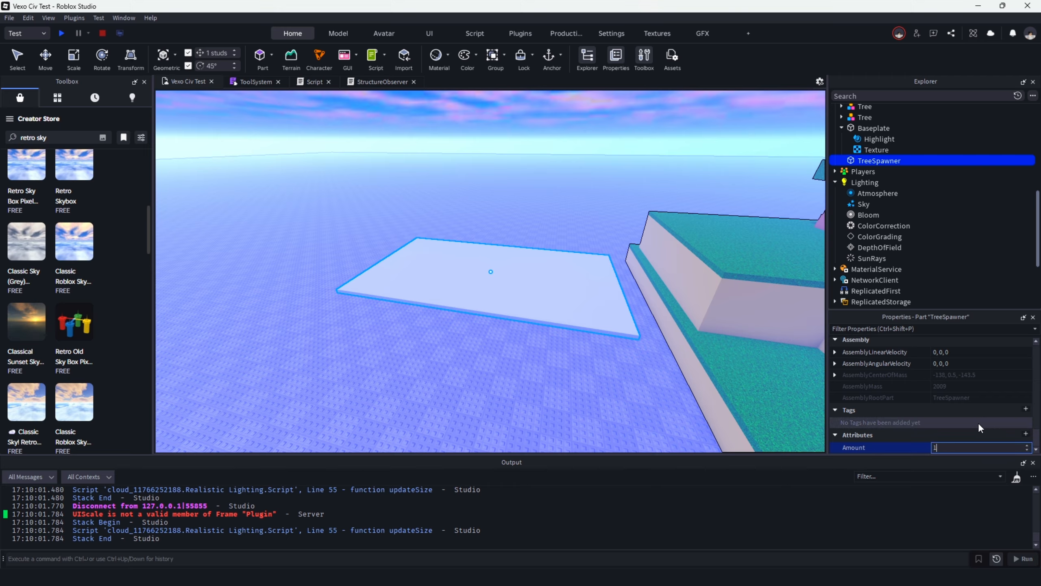
pyautogui.write('10')
pyautogui.press('Return')
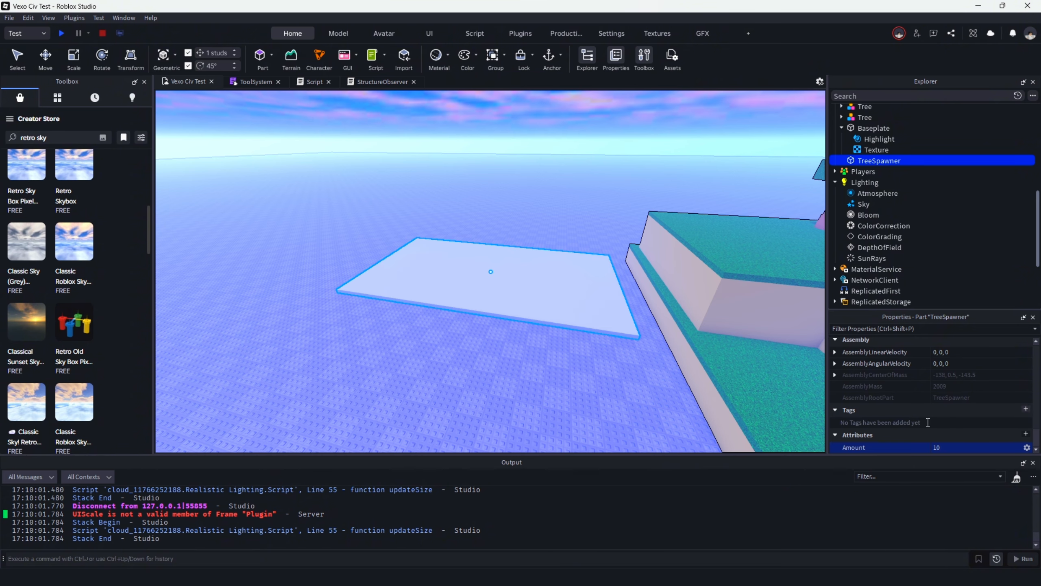
# Add the tag Spawner to the TreeSpawner part, then deselect the part.
pyautogui.moveTo(577, 237); pyautogui.dragTo(559, 221, button='right')
pyautogui.press('w')
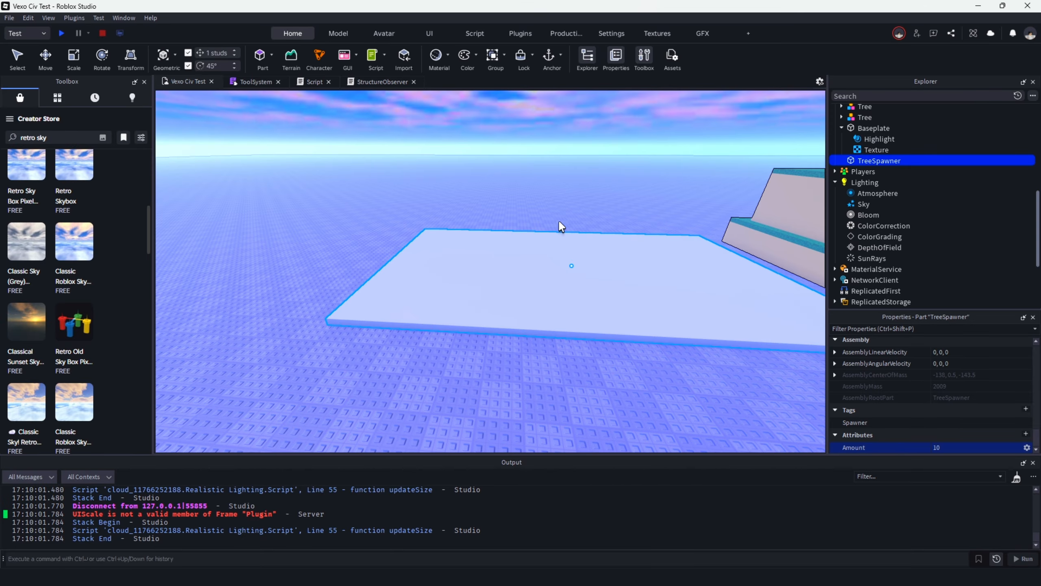
pyautogui.click(295, 185)
pyautogui.moveTo(295, 185); pyautogui.dragTo(328, 177, button='right')
pyautogui.press('a')
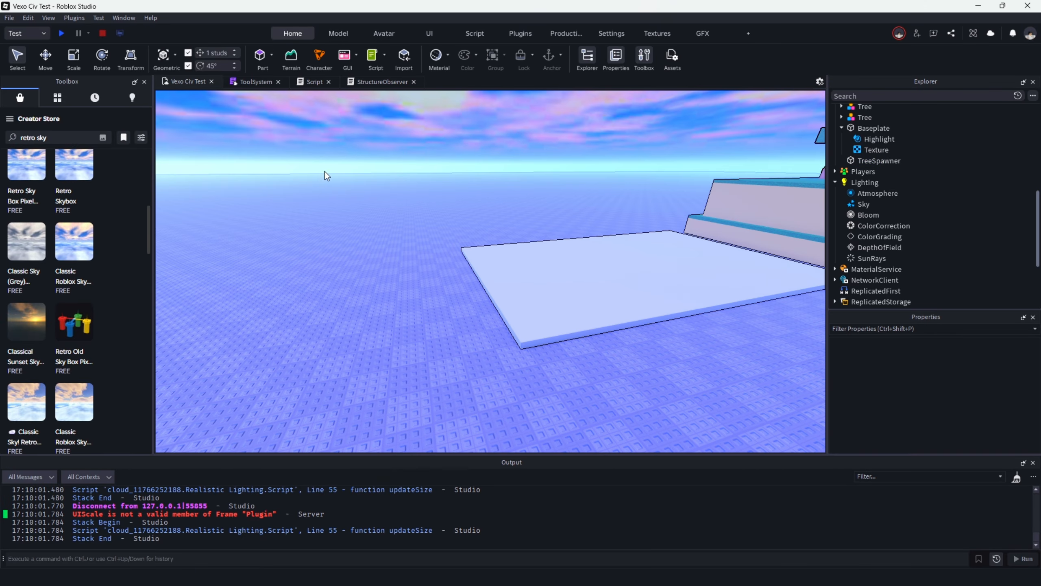
# Anchor the TreeSpawner part.
pyautogui.click(514, 279)
pyautogui.press('f')
pyautogui.scroll(-4, 1021, 387)
pyautogui.scroll(-7, 1018, 387)
pyautogui.press('s')
pyautogui.press('a')
pyautogui.moveTo(533, 290); pyautogui.dragTo(562, 294, button='right')
pyautogui.scroll(-2, 950, 400)
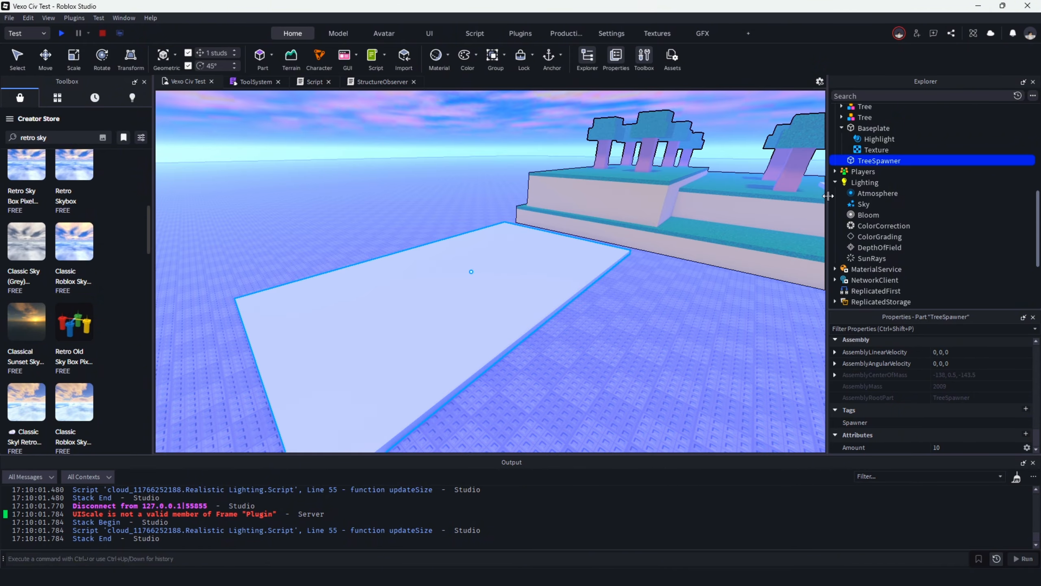
pyautogui.press('w')
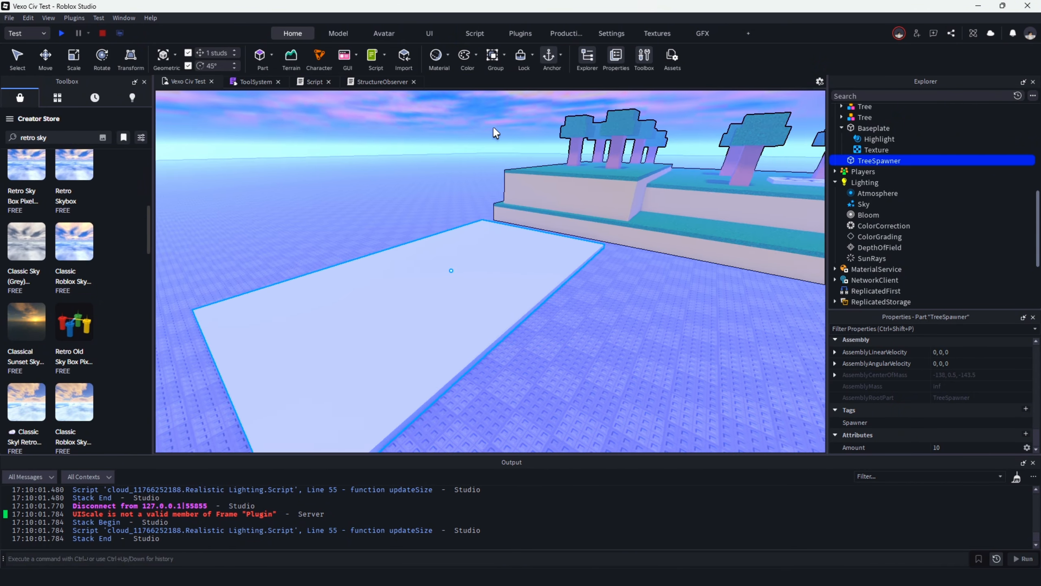
# Set the TreeSpawner part's transparency to 0.75 and its color to bright green [128, 255, 74].
pyautogui.scroll(5, 940, 368)
pyautogui.scroll(2, 940, 380)
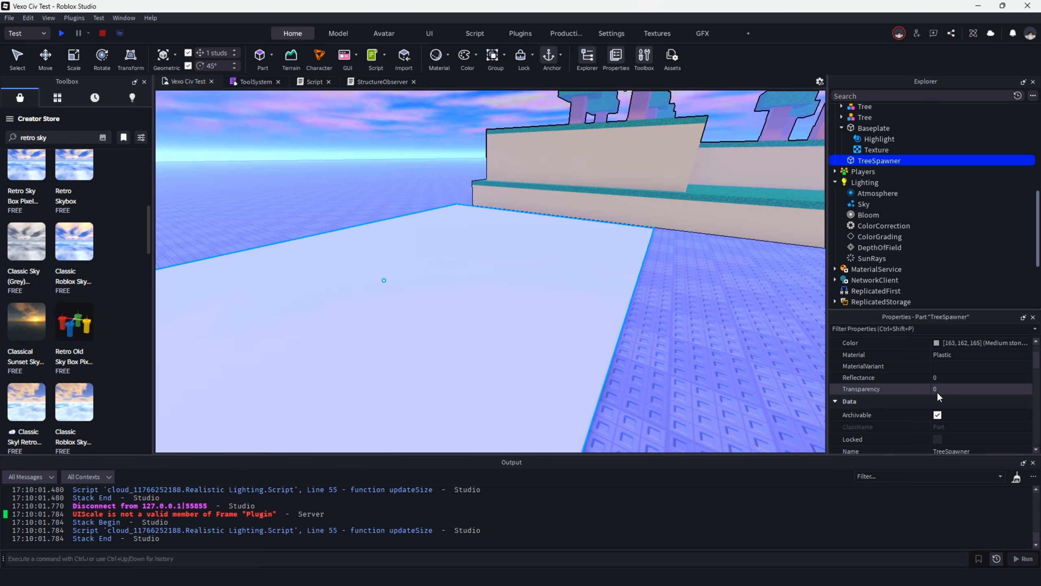
pyautogui.click(944, 387)
pyautogui.write('0.75')
pyautogui.press('Return')
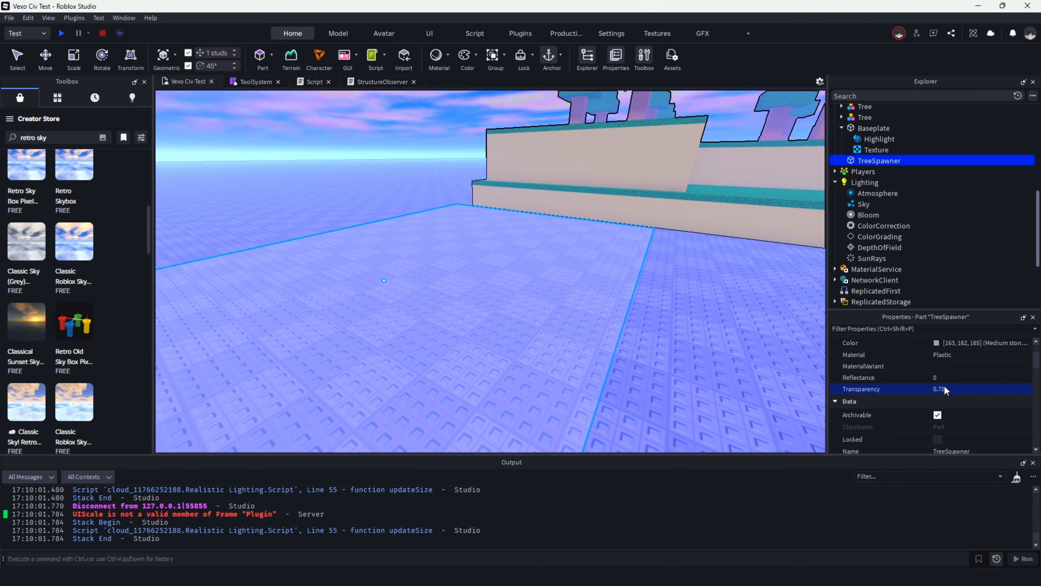
pyautogui.click(959, 343)
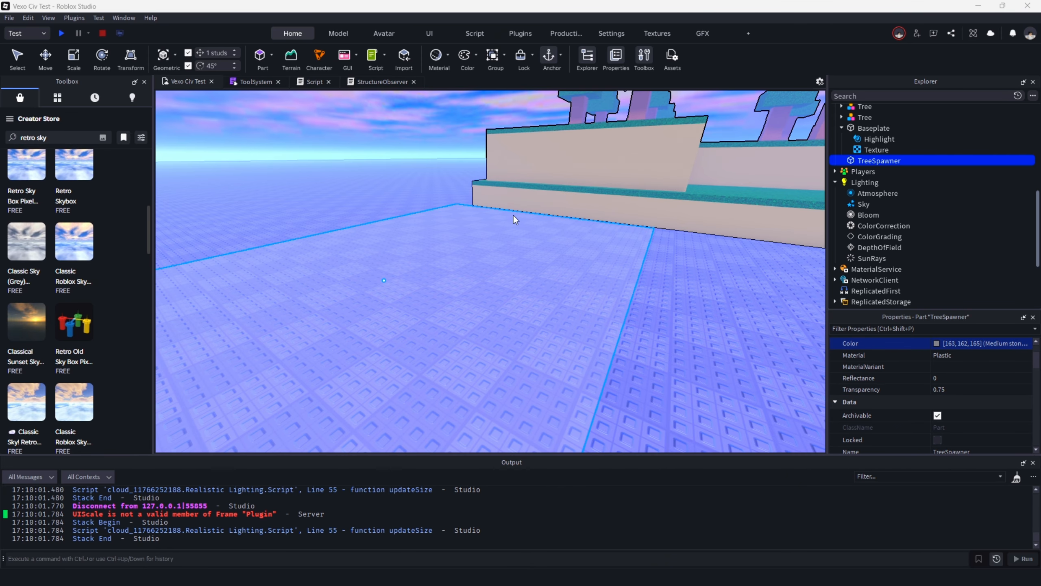
# Turn off CanCollide, CanTouch, CanQuery and AudioCanCollide for the TreeSpawner part.
pyautogui.scroll(-5, 999, 373)
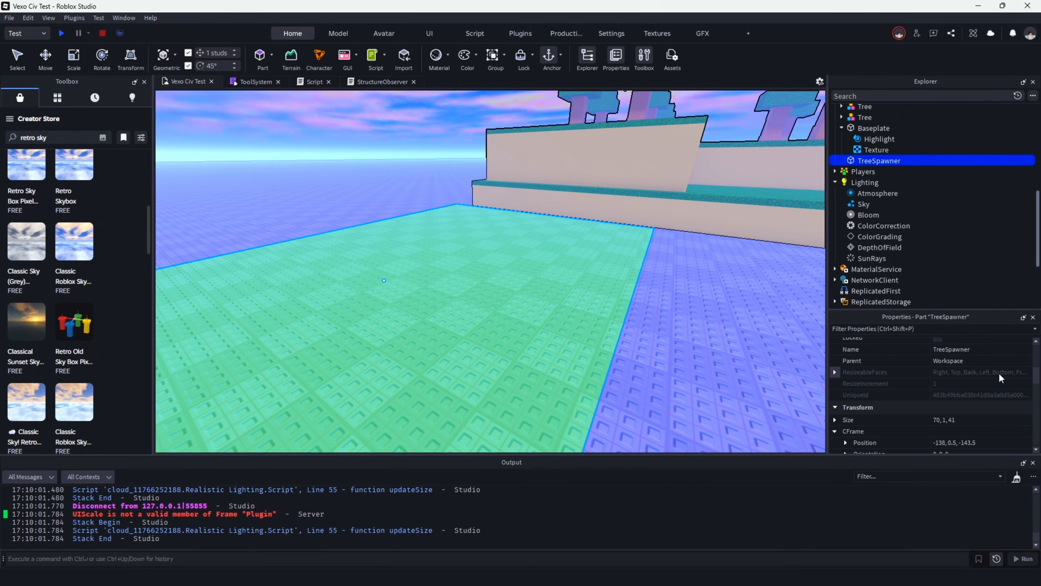
pyautogui.click(937, 417)
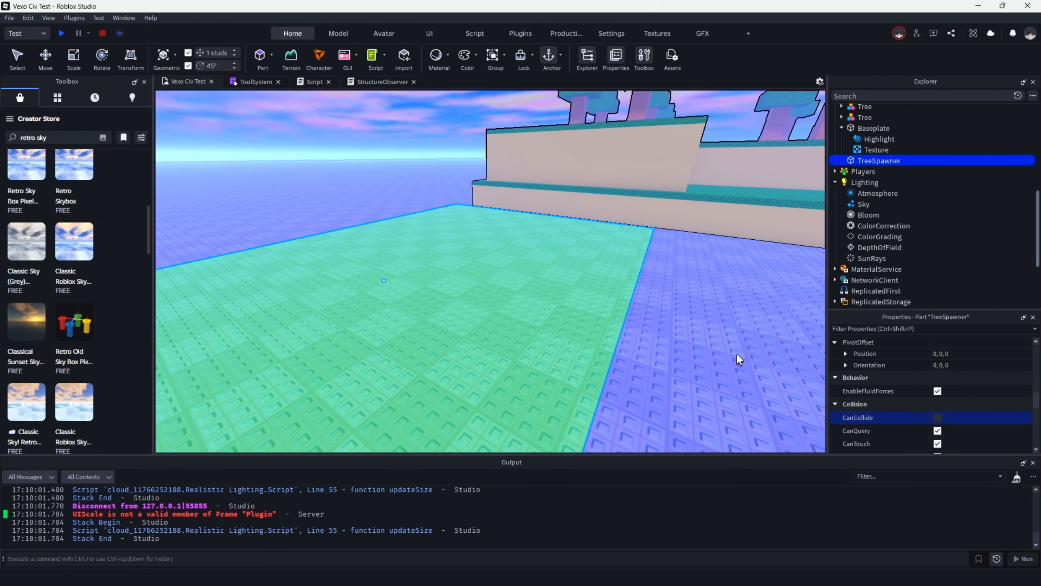
pyautogui.scroll(-5, 697, 341)
pyautogui.scroll(-2, 961, 410)
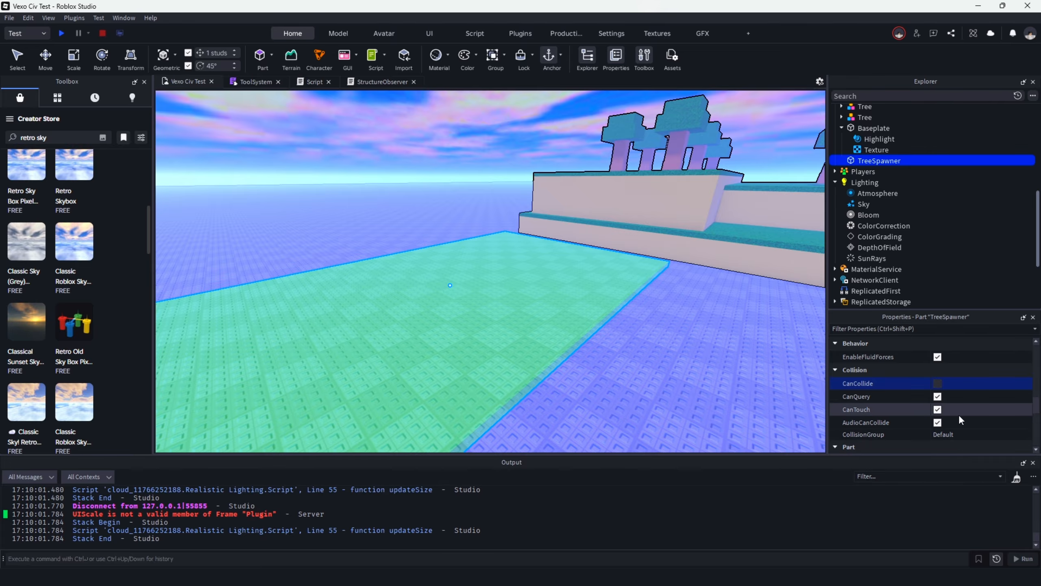
pyautogui.click(938, 409)
pyautogui.click(938, 397)
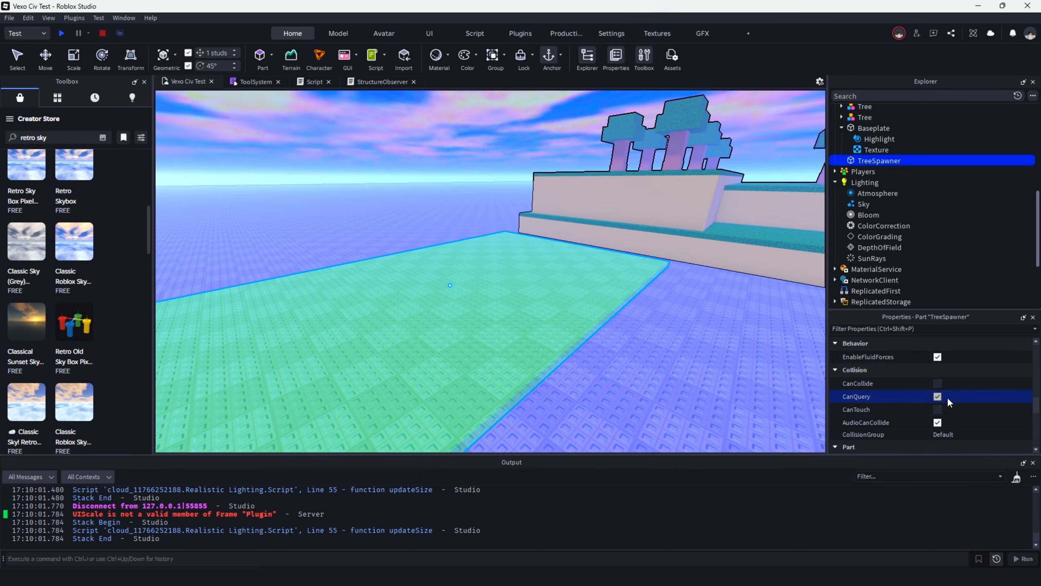
pyautogui.click(938, 422)
pyautogui.click(329, 138)
# Set the TreeSpawner part's material to Neon and its transparency to 0.9.
pyautogui.scroll(-5, 553, 282)
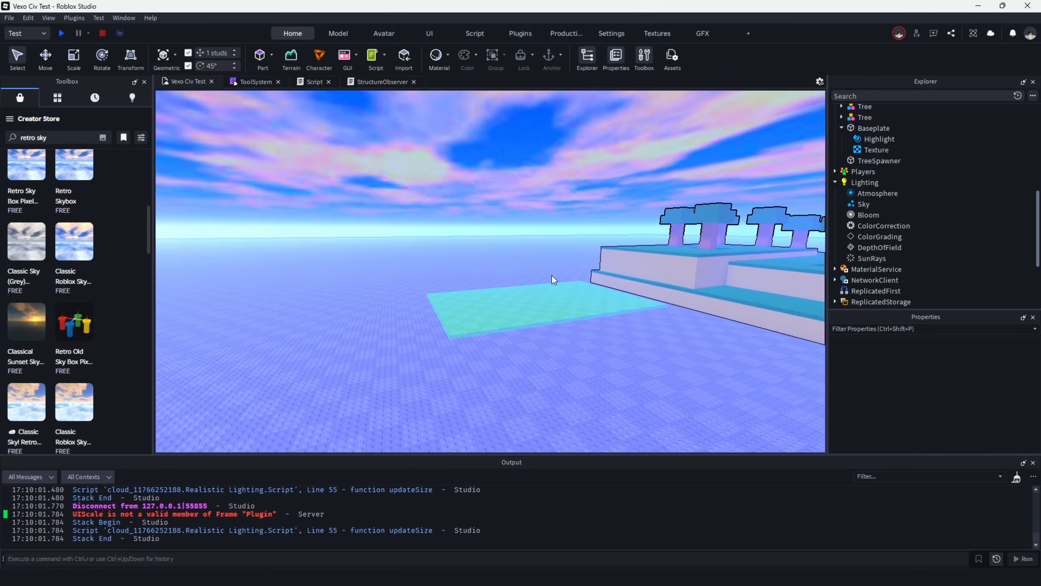
pyautogui.scroll(7, 742, 333)
pyautogui.moveTo(742, 334); pyautogui.dragTo(736, 356, button='right')
pyautogui.scroll(-3, 580, 211)
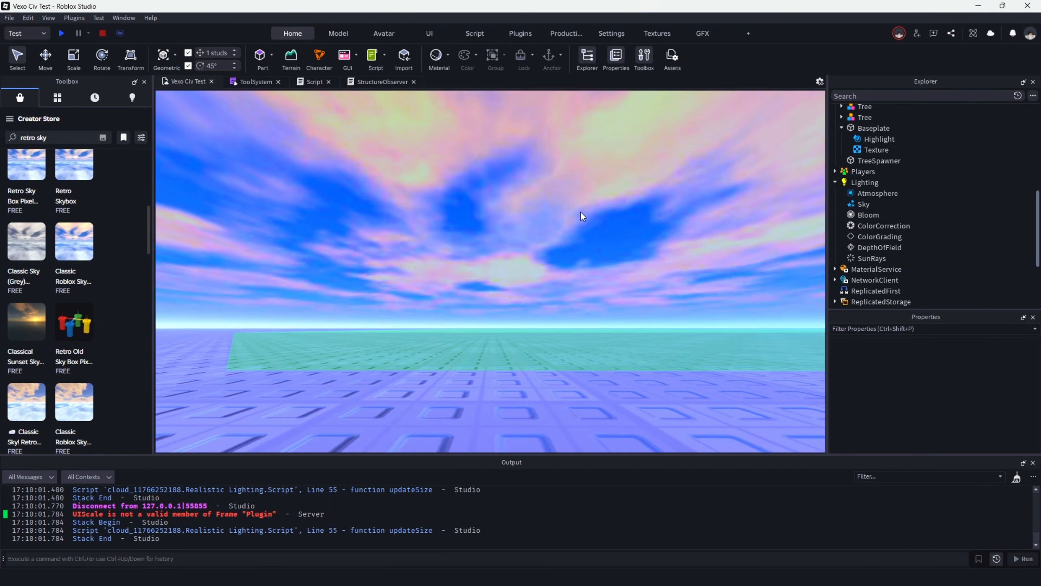
pyautogui.moveTo(580, 211); pyautogui.dragTo(508, 199, button='right')
pyautogui.click(507, 198)
pyautogui.press('f')
pyautogui.scroll(4, 695, 277)
pyautogui.click(957, 394)
pyautogui.press('n')
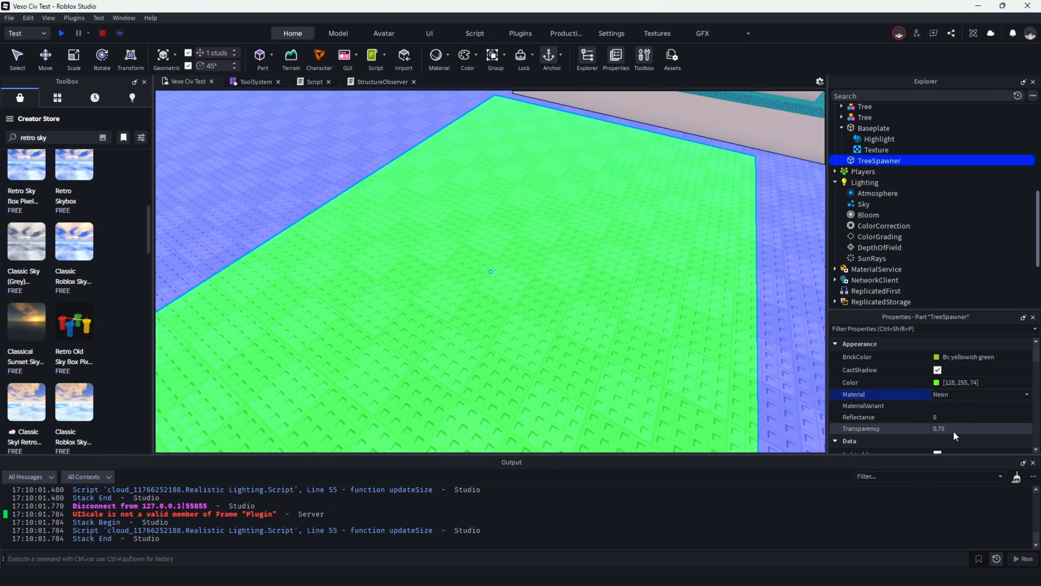
pyautogui.click(957, 430)
pyautogui.write('0.9')
pyautogui.press('Return')
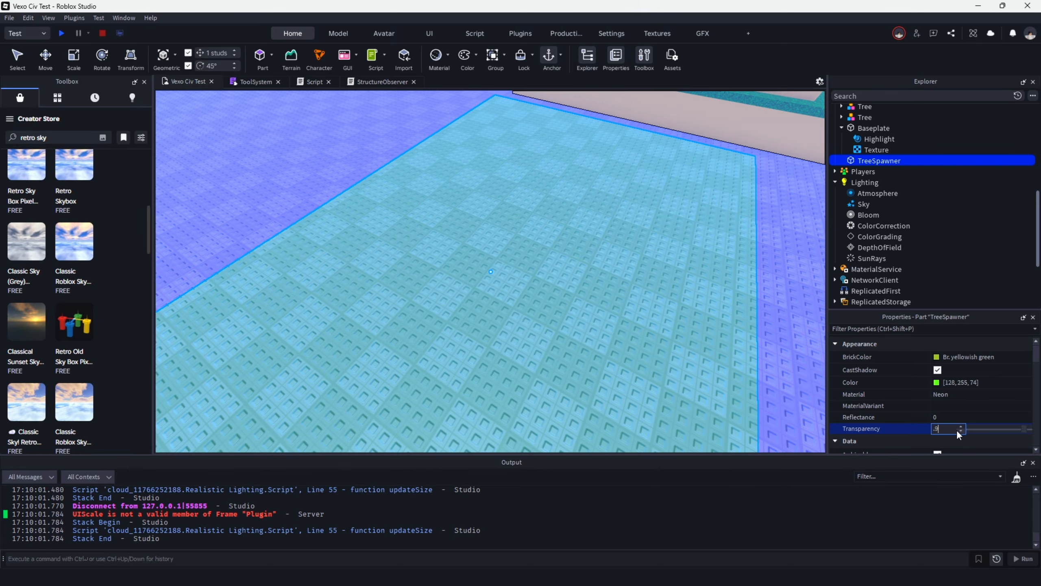
# Check the appearance of the translucent TreeSpawner slab beside the terrain.
pyautogui.moveTo(697, 328); pyautogui.dragTo(704, 305, button='right')
pyautogui.scroll(-4, 705, 304)
pyautogui.click(17, 58)
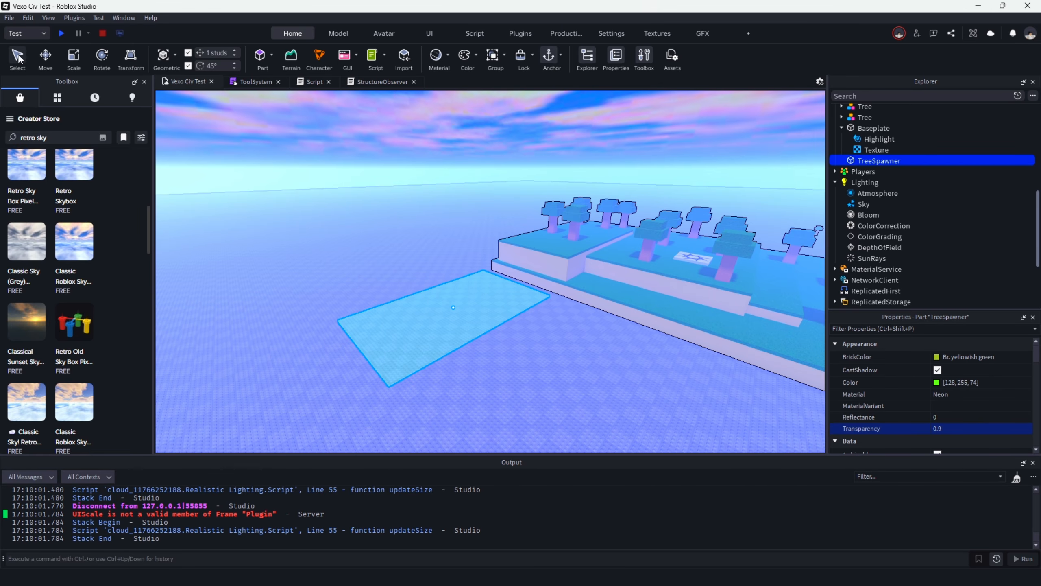
pyautogui.click(403, 255)
pyautogui.scroll(3, 457, 283)
pyautogui.moveTo(457, 287); pyautogui.dragTo(482, 283, button='right')
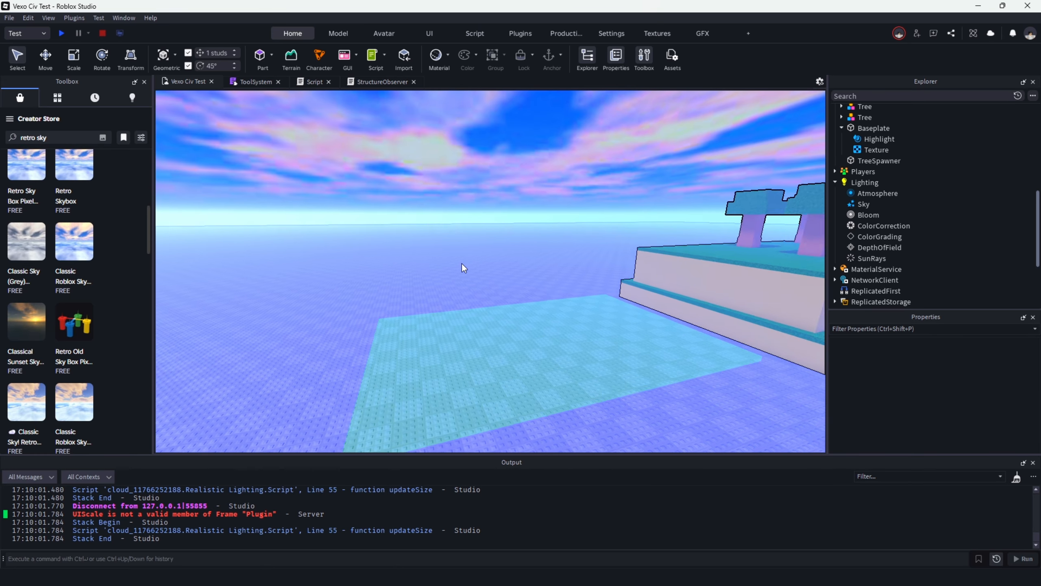
pyautogui.scroll(-3, 462, 264)
pyautogui.scroll(3, 482, 283)
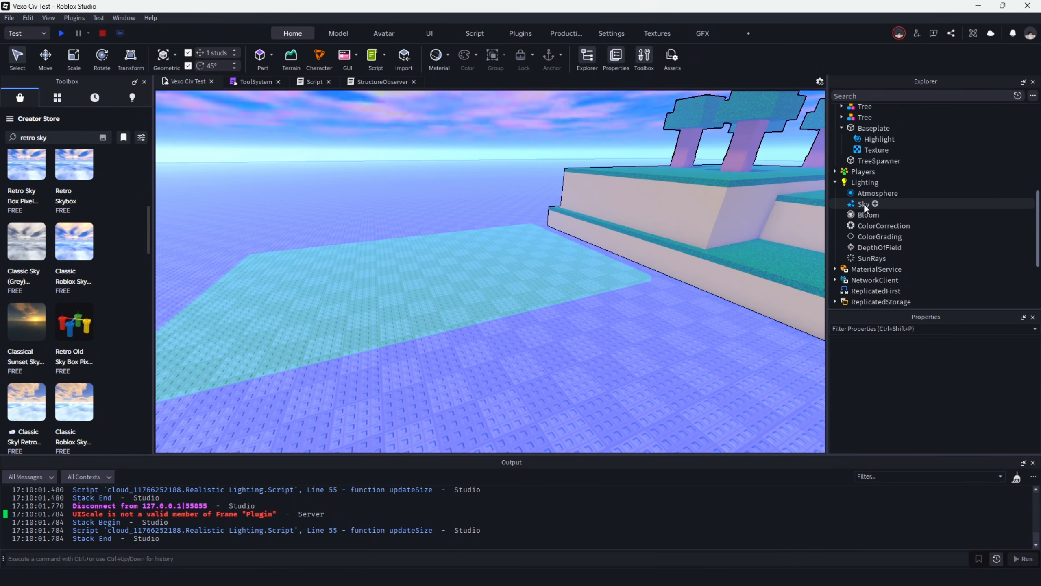
# Add a new script to the Services folder in ServerScriptService.
pyautogui.scroll(-3, 857, 185)
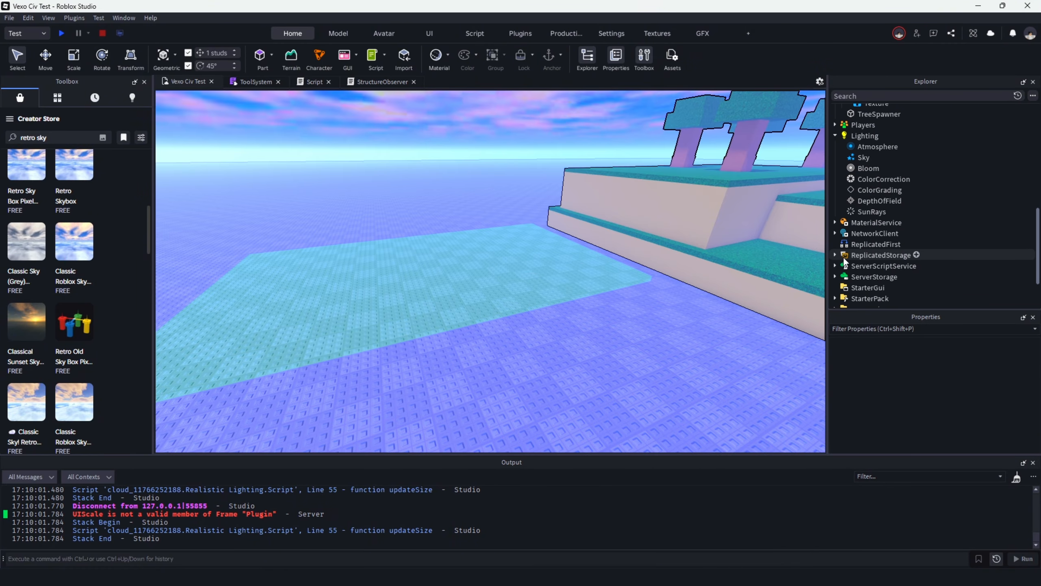
pyautogui.scroll(-1, 836, 269)
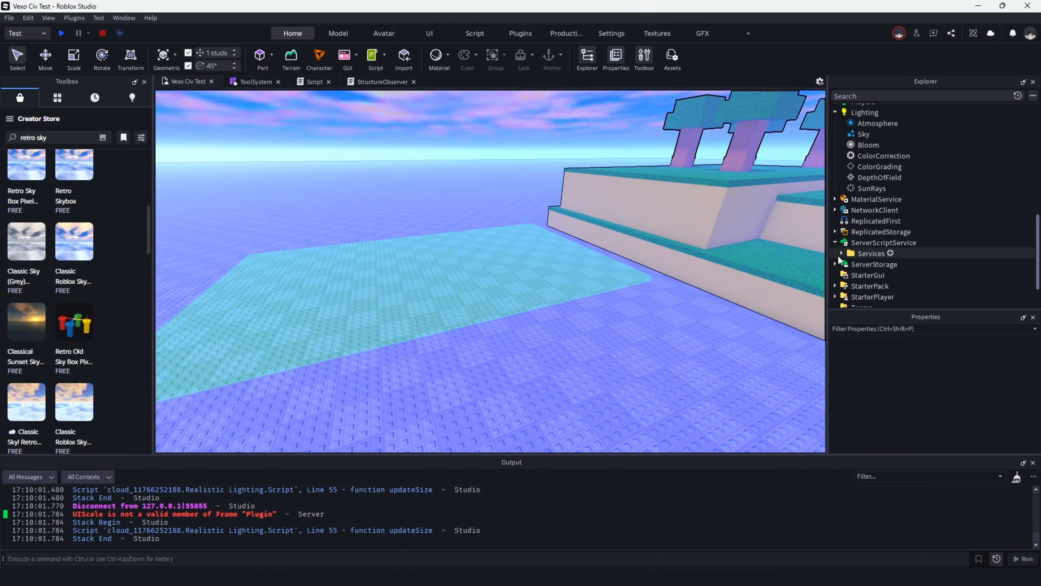
pyautogui.click(891, 254)
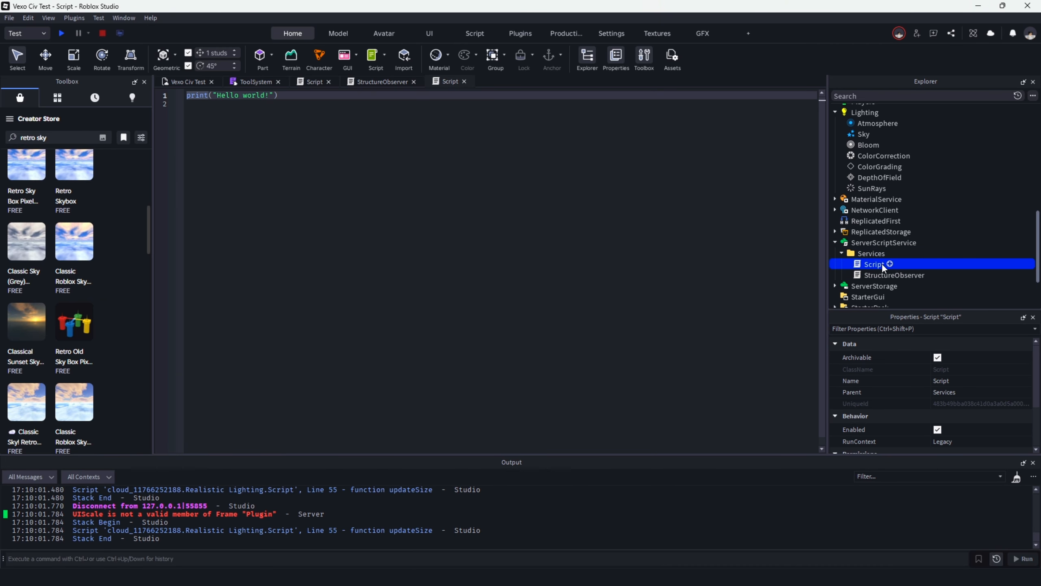
pyautogui.press('F2')
pyautogui.write('Spa')
pyautogui.press('BackSpace')
pyautogui.press('BackSpace')
pyautogui.press('BackSpace')
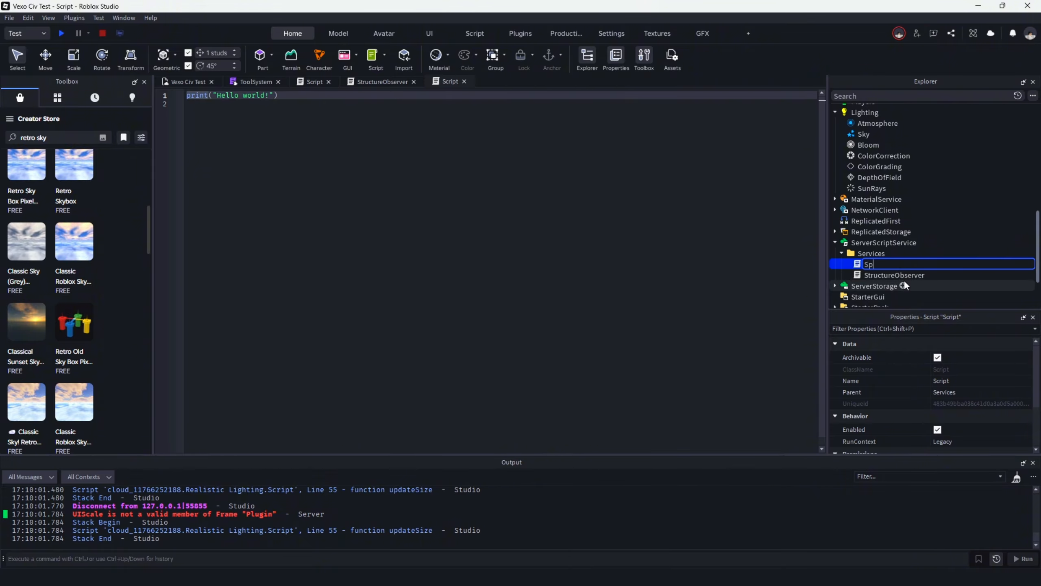
pyautogui.click(885, 253)
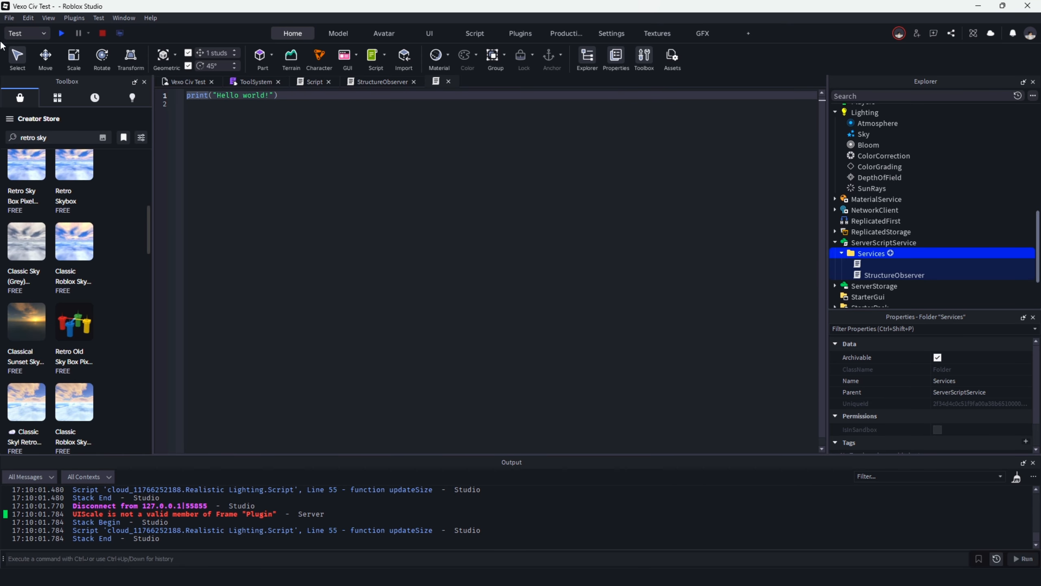
# Add a Structure attribute to the TreeSpawner part and set its value to Tree.
pyautogui.click(188, 81)
pyautogui.click(399, 283)
pyautogui.scroll(-5, 926, 415)
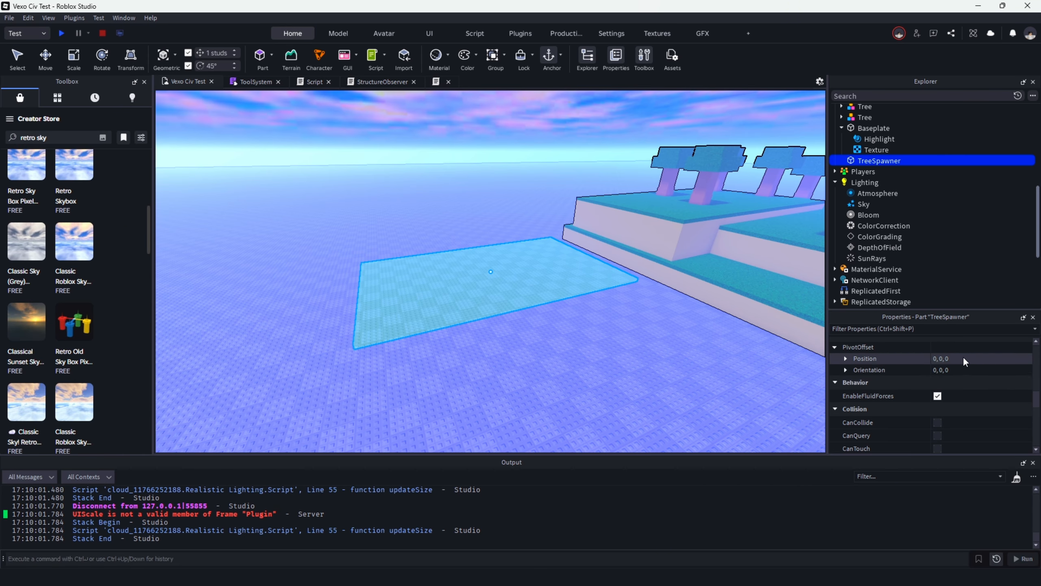
pyautogui.scroll(-6, 973, 405)
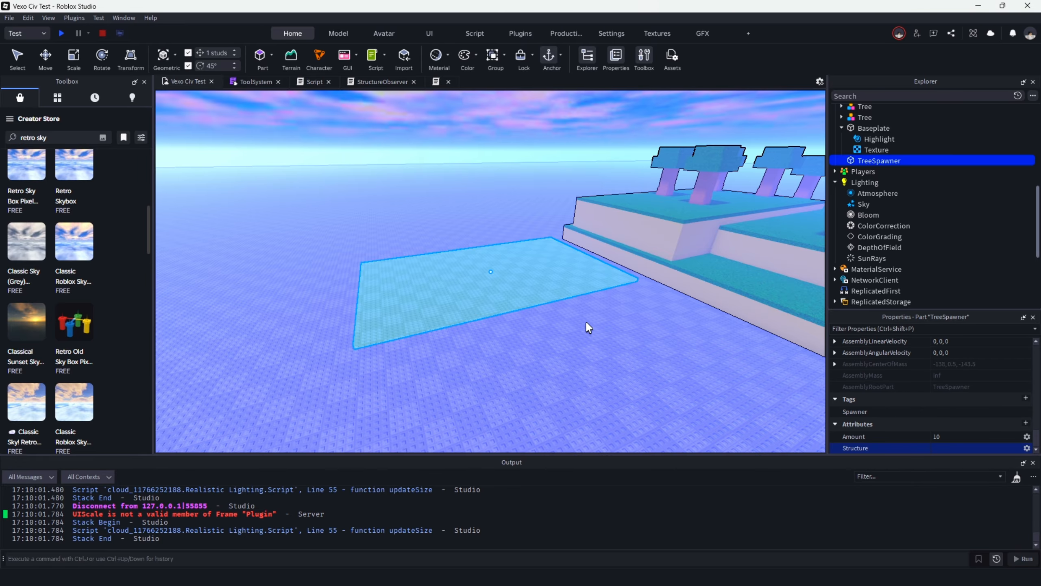
pyautogui.scroll(3, 588, 324)
pyautogui.click(940, 448)
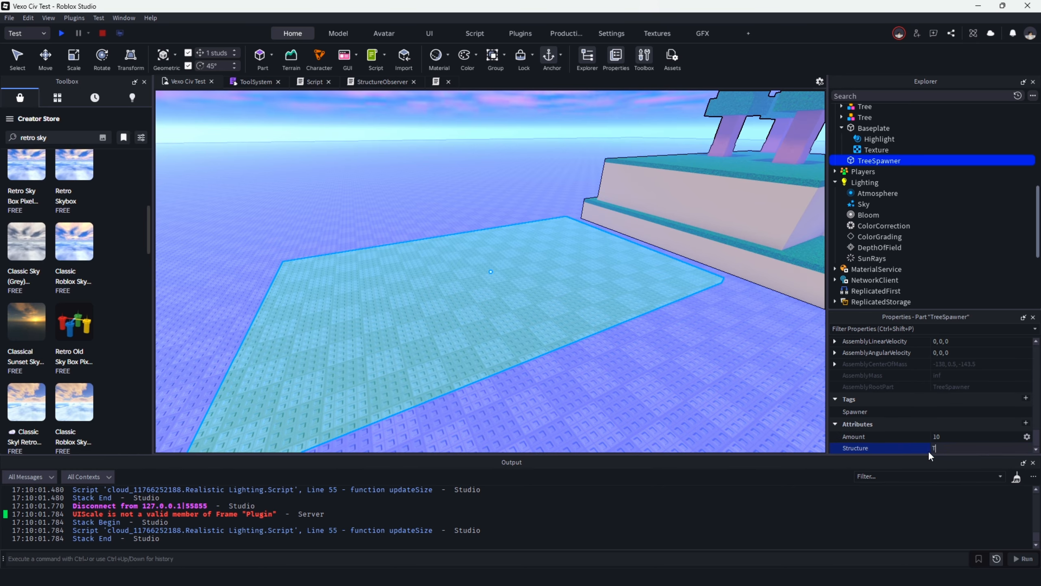
# Move one Tree model from the Workspace into the Structures folder of ReplicatedStorage.
pyautogui.scroll(3, 898, 164)
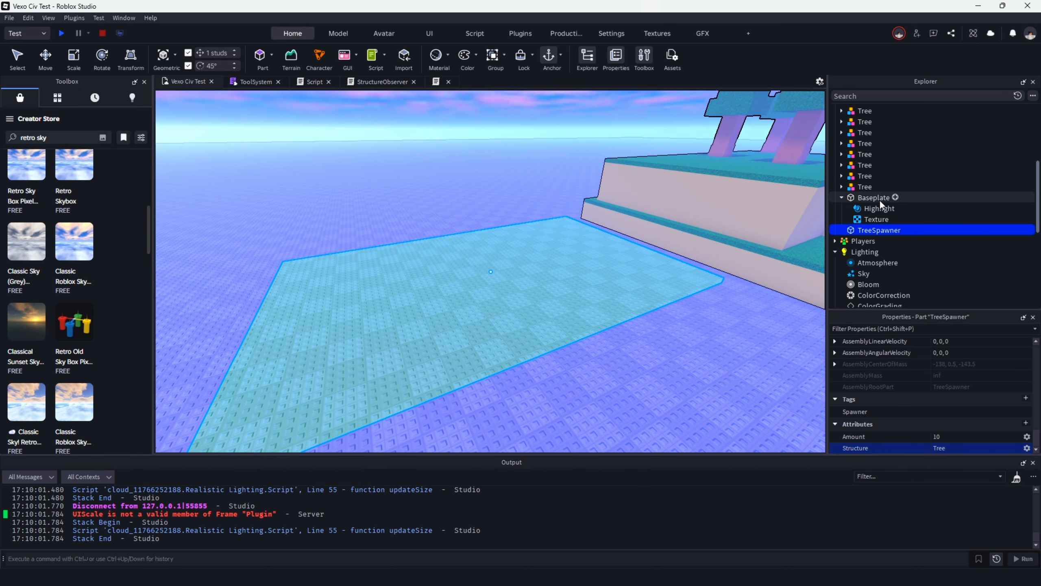
pyautogui.scroll(-5, 870, 217)
pyautogui.scroll(-1, 864, 236)
pyautogui.click(836, 231)
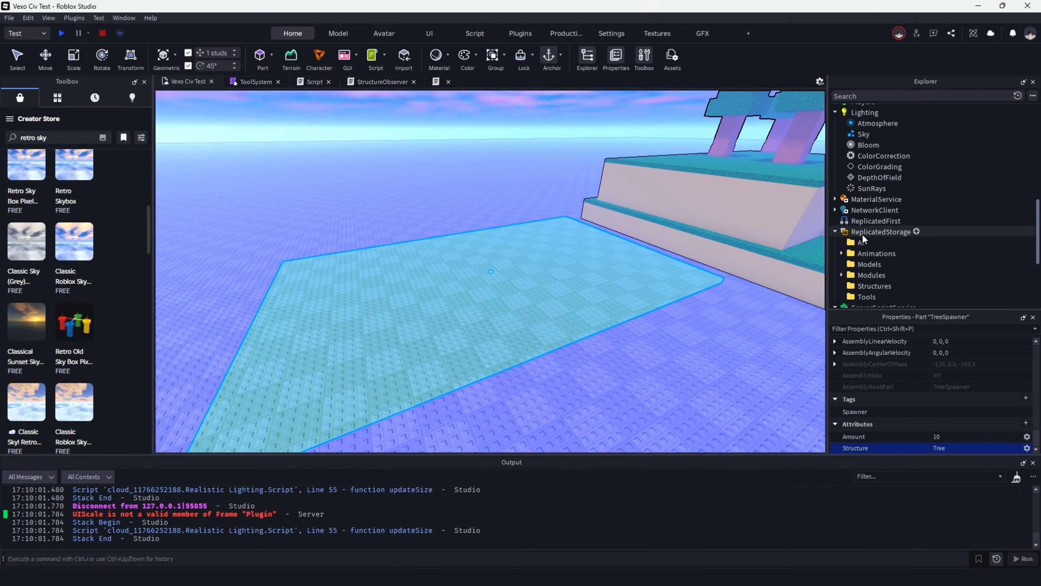
pyautogui.scroll(4, 898, 213)
pyautogui.moveTo(861, 139); pyautogui.dragTo(872, 262)
pyautogui.scroll(-5, 864, 152)
# Delete all the remaining Tree models from the Workspace.
pyautogui.press('d')
pyautogui.moveTo(774, 242); pyautogui.dragTo(751, 235, button='right')
pyautogui.press('w')
pyautogui.press('s')
pyautogui.scroll(4, 879, 169)
pyautogui.scroll(3, 869, 159)
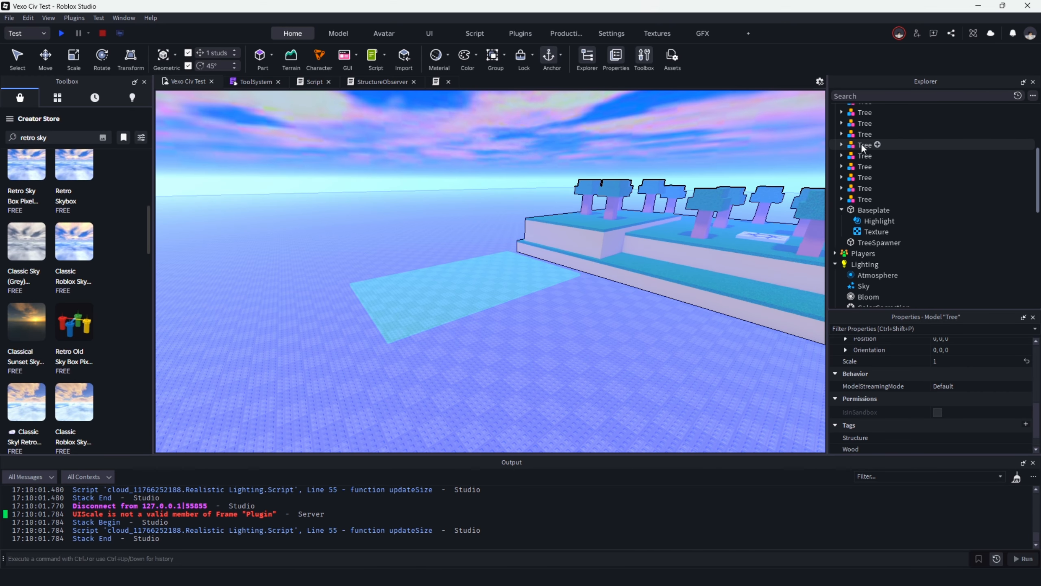
pyautogui.click(862, 197)
pyautogui.scroll(6, 860, 194)
pyautogui.keyDown('shift'); pyautogui.click(861, 184); pyautogui.keyUp('shift')
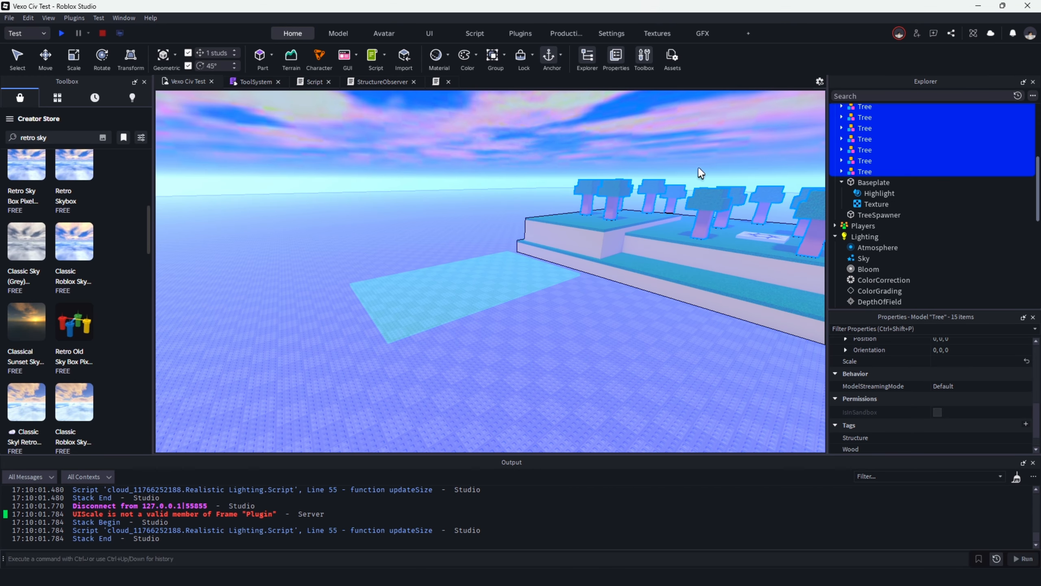
pyautogui.press('Delete')
pyautogui.press('w')
pyautogui.moveTo(623, 166); pyautogui.dragTo(612, 221, button='right')
pyautogui.scroll(-4, 884, 191)
pyautogui.moveTo(707, 163); pyautogui.dragTo(596, 214, button='right')
pyautogui.press('w')
pyautogui.press('w')
# Rename the unnamed script in the Services folder as StructureSpawner.
pyautogui.click(858, 192)
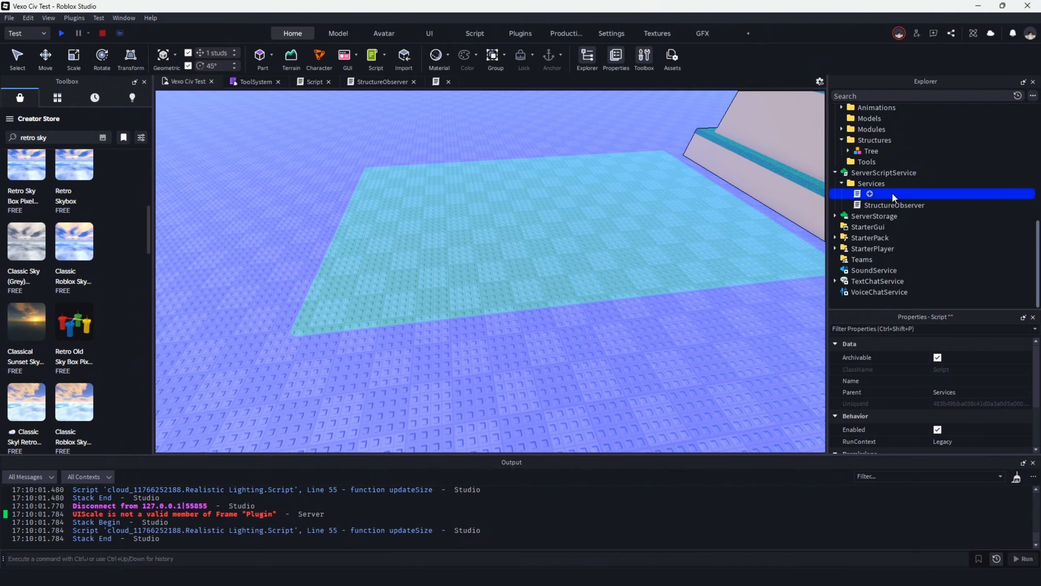
pyautogui.click(968, 381)
pyautogui.write('S')
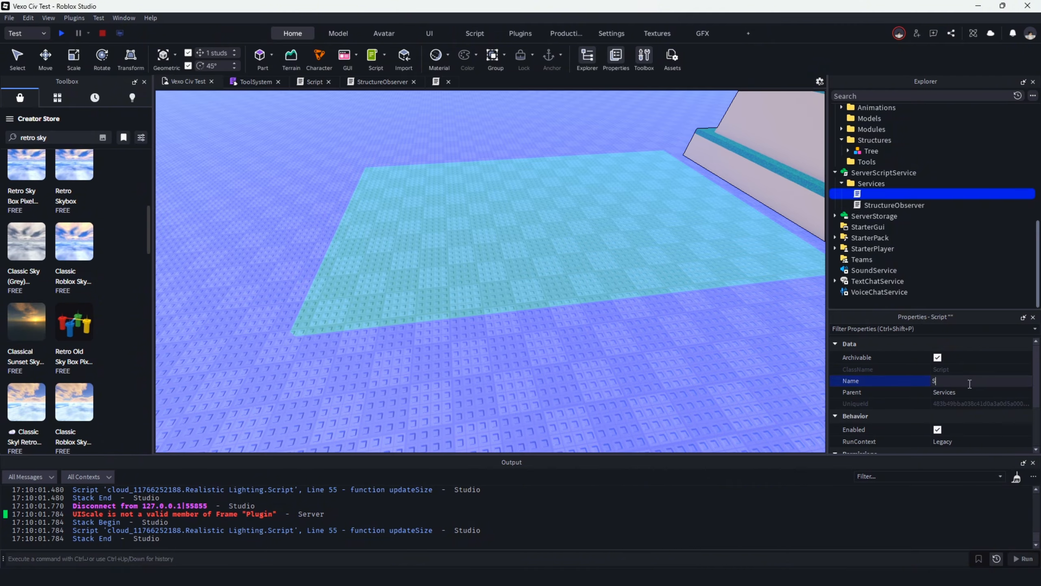
pyautogui.write('pa')
pyautogui.write('aw')
pyautogui.press('BackSpace')
pyautogui.press('BackSpace')
pyautogui.press('BackSpace')
pyautogui.press('BackSpace')
pyautogui.write('StructureSpawner')
pyautogui.press('Return')
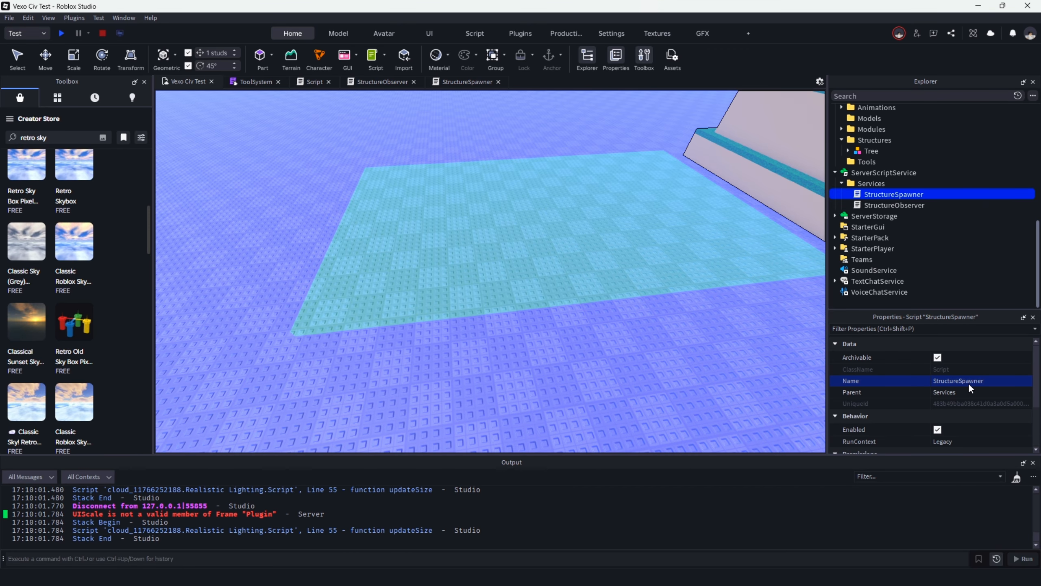
# Open the StructureSpawner script and select all of its default code.
pyautogui.moveTo(613, 169); pyautogui.dragTo(614, 165, button='right')
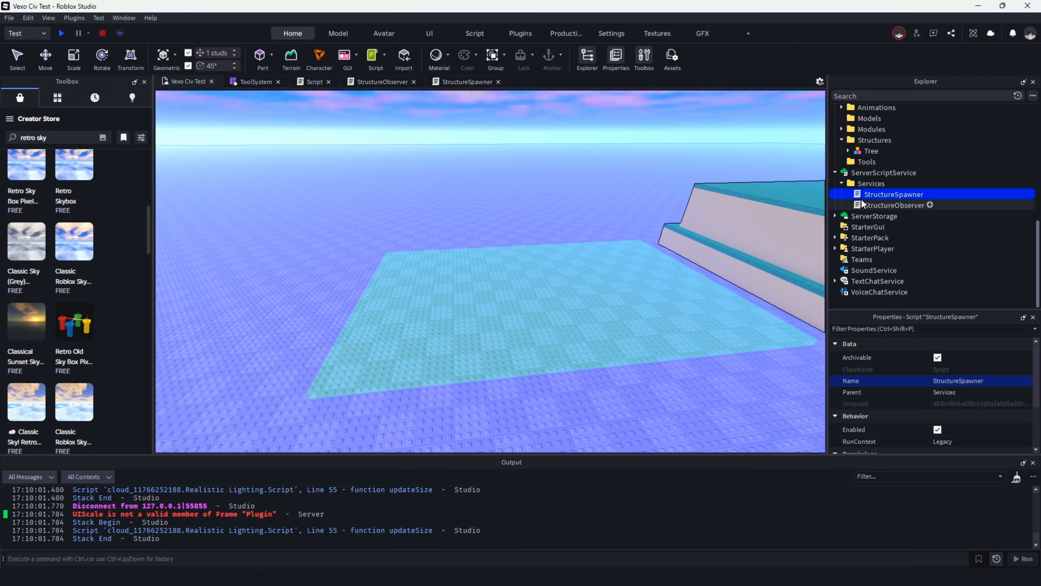
pyautogui.doubleClick(875, 193)
pyautogui.hotkey('ctrl', 'a')
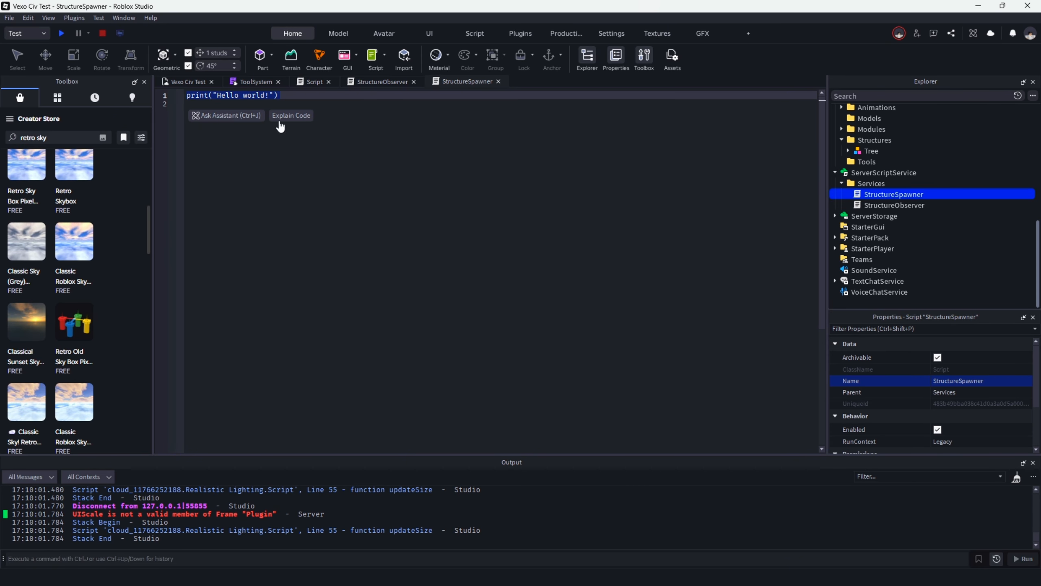
# Create a folder in the Workspace and name it Spawners.
pyautogui.click(185, 81)
pyautogui.scroll(5, 941, 208)
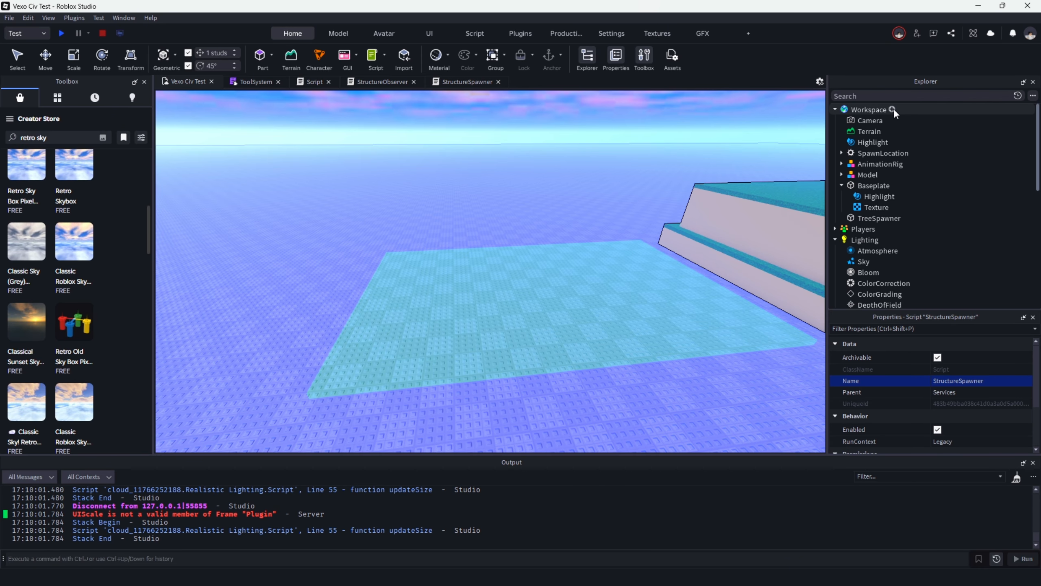
pyautogui.click(893, 109)
pyautogui.click(861, 149)
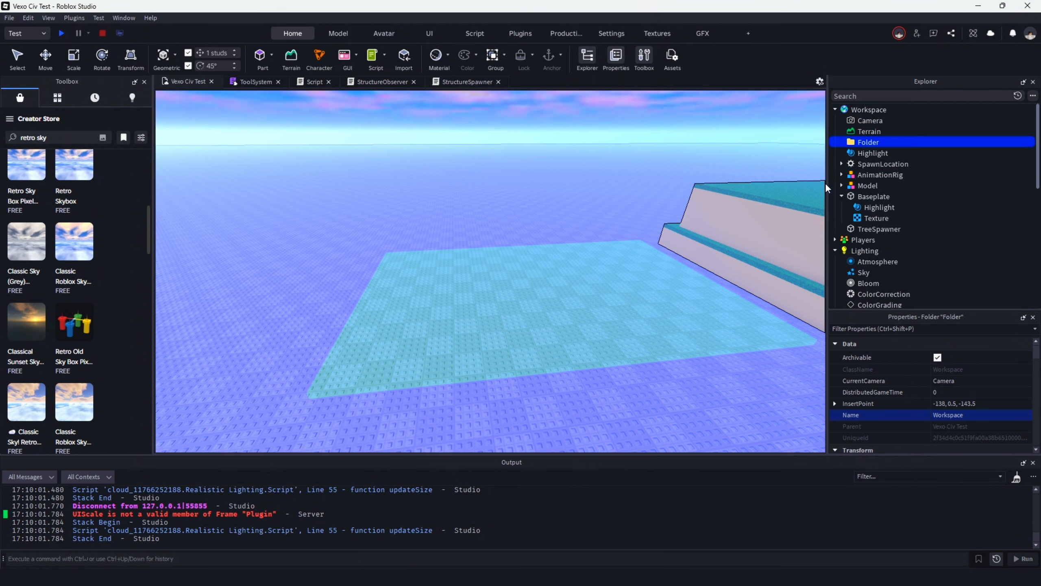
pyautogui.doubleClick(860, 144)
pyautogui.write('Spawner')
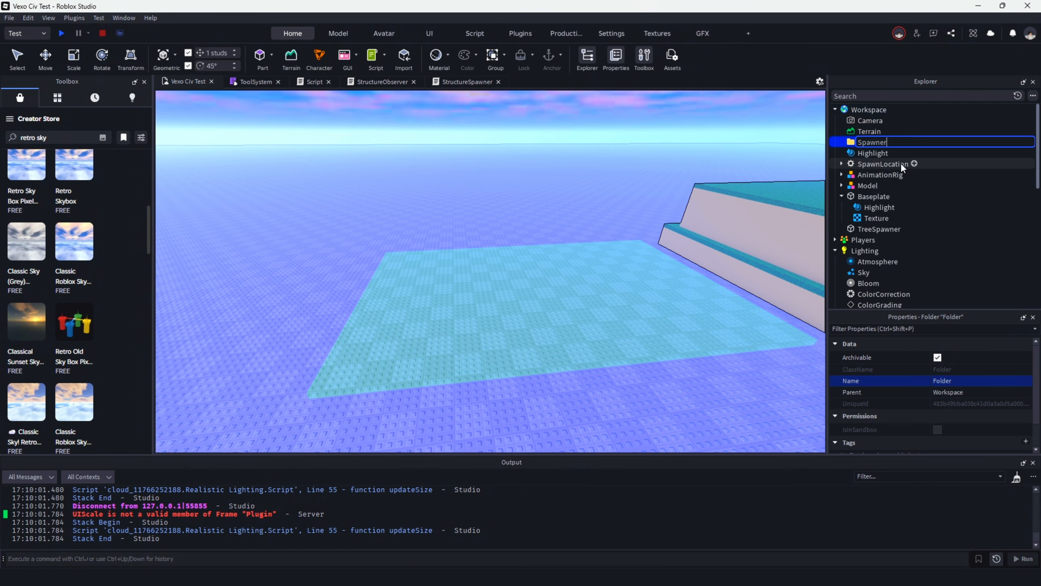
pyautogui.write('s')
pyautogui.press('Return')
# Create a subfolder named TreeSpawners inside the Spawners folder.
pyautogui.click(898, 142)
pyautogui.click(832, 187)
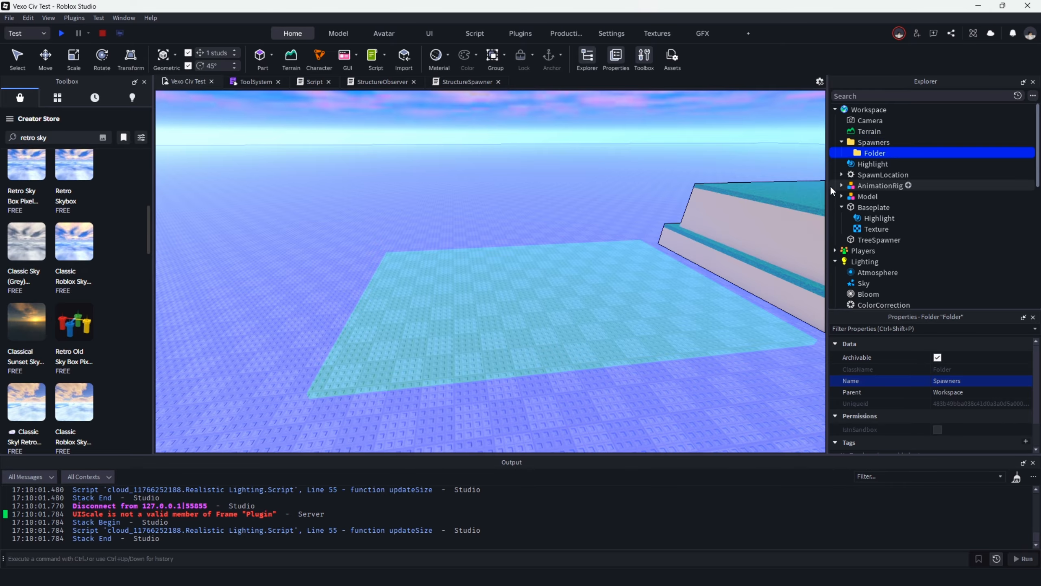
pyautogui.doubleClick(877, 153)
pyautogui.write('T')
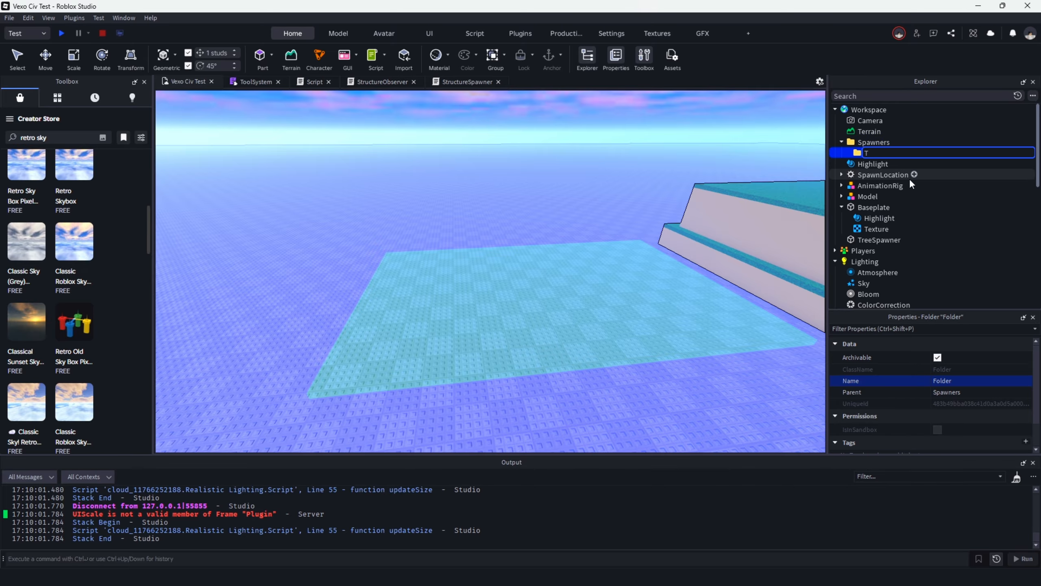
pyautogui.write('reeSpawners')
pyautogui.press('Return')
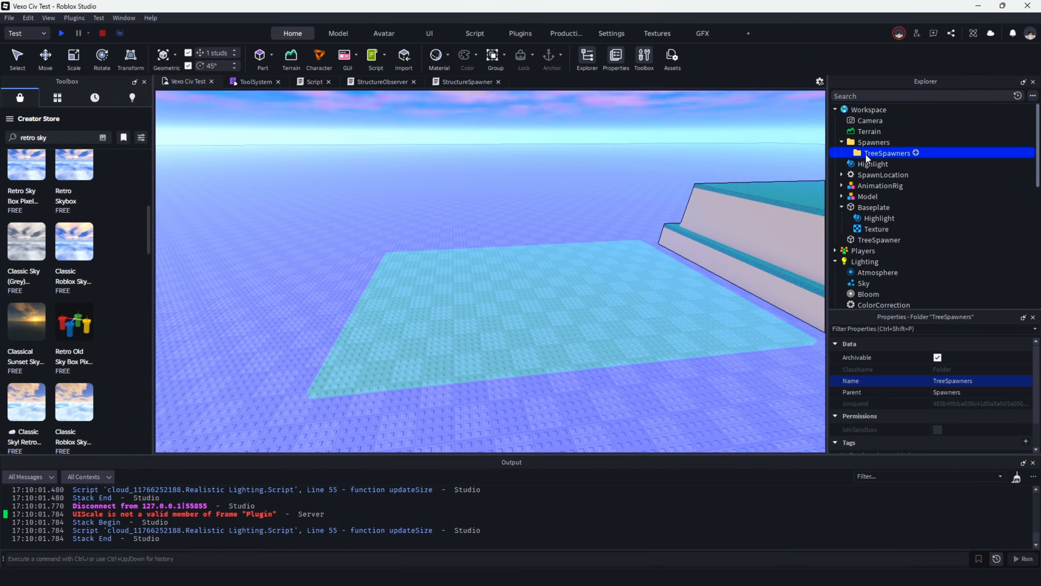
# Move the TreeSpawner part into the TreeSpawners folder and collapse the Spawners folder.
pyautogui.scroll(-1, 869, 221)
pyautogui.moveTo(869, 228); pyautogui.dragTo(867, 130)
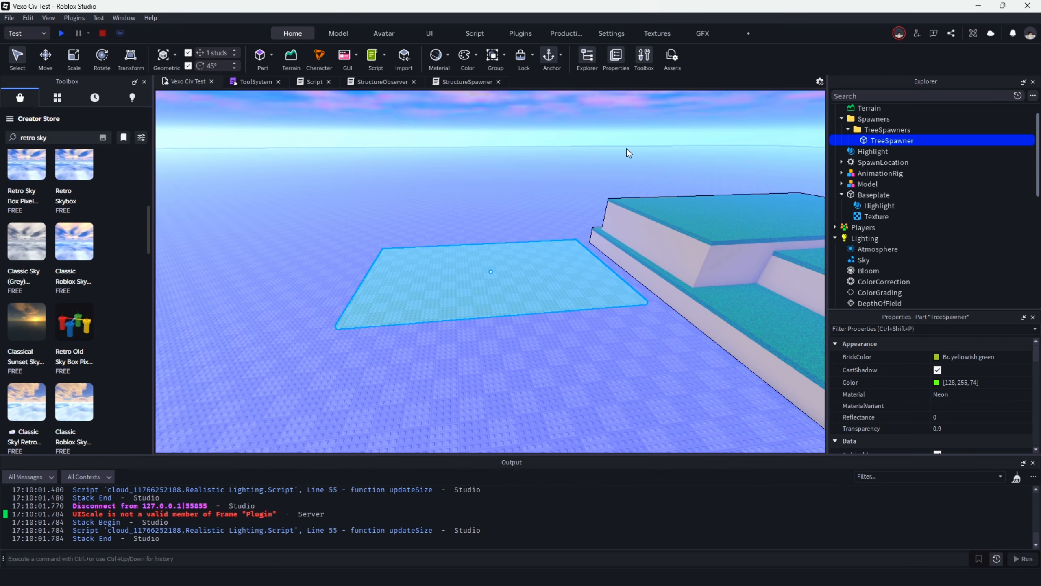
pyautogui.scroll(-1, 626, 150)
pyautogui.scroll(-6, 916, 210)
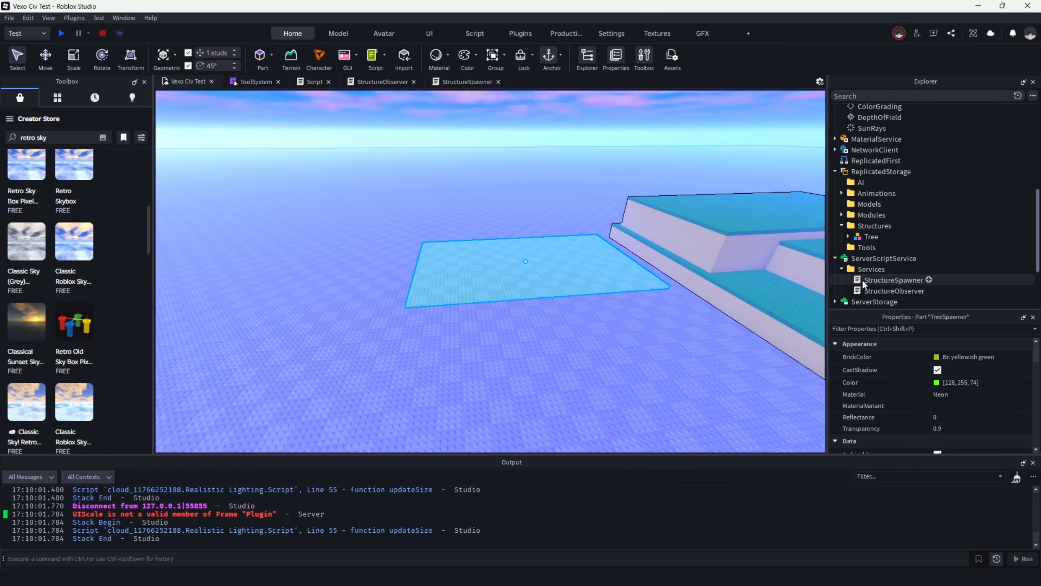
pyautogui.scroll(6, 863, 280)
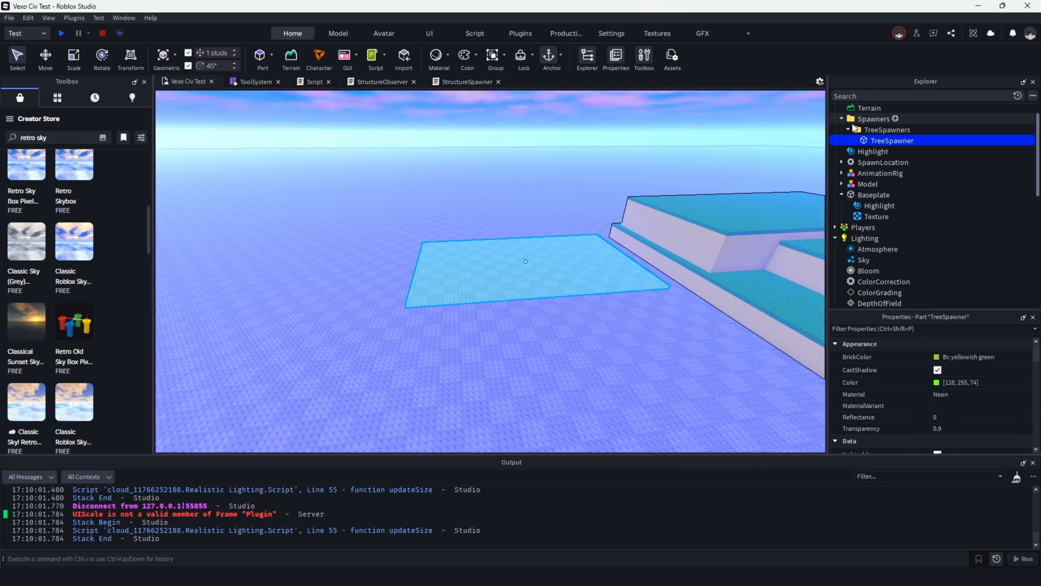
pyautogui.click(837, 120)
pyautogui.scroll(-3, 839, 123)
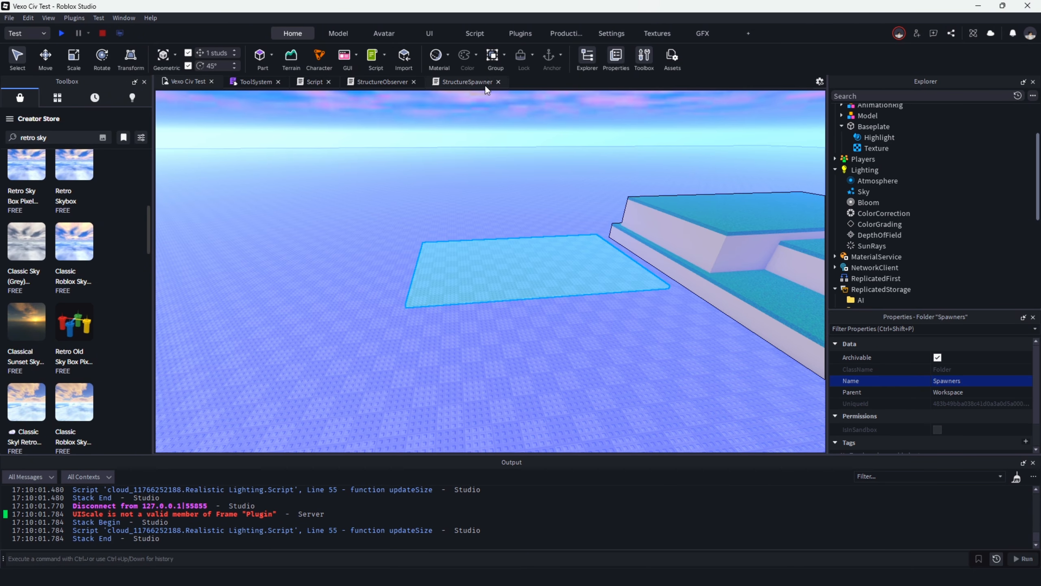
# Replace the StructureSpawner script's default code with local variables that get only CollectionService and ReplicatedStorage through game:GetService.
pyautogui.click(445, 83)
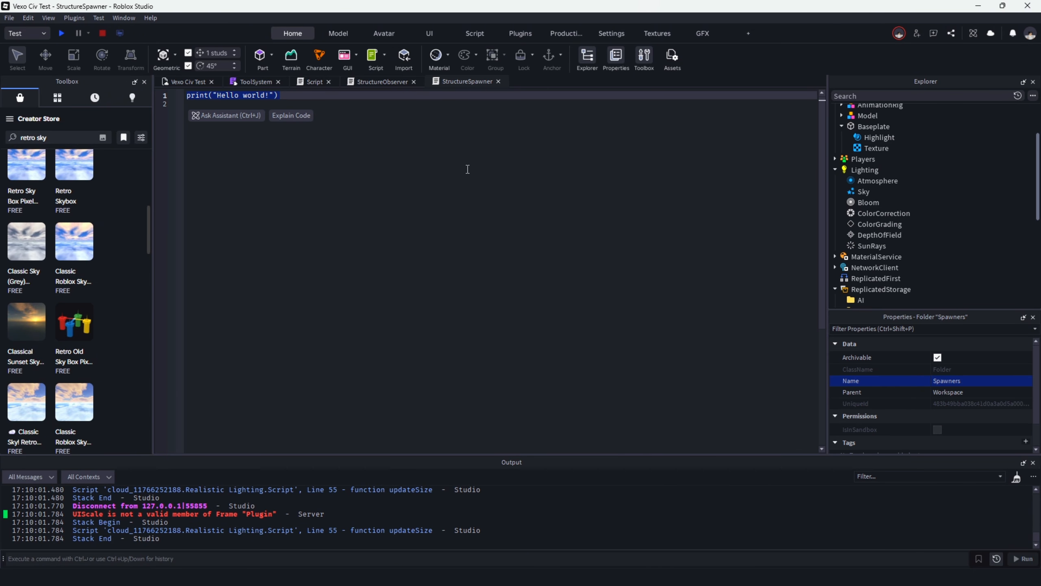
pyautogui.write('local Collection')
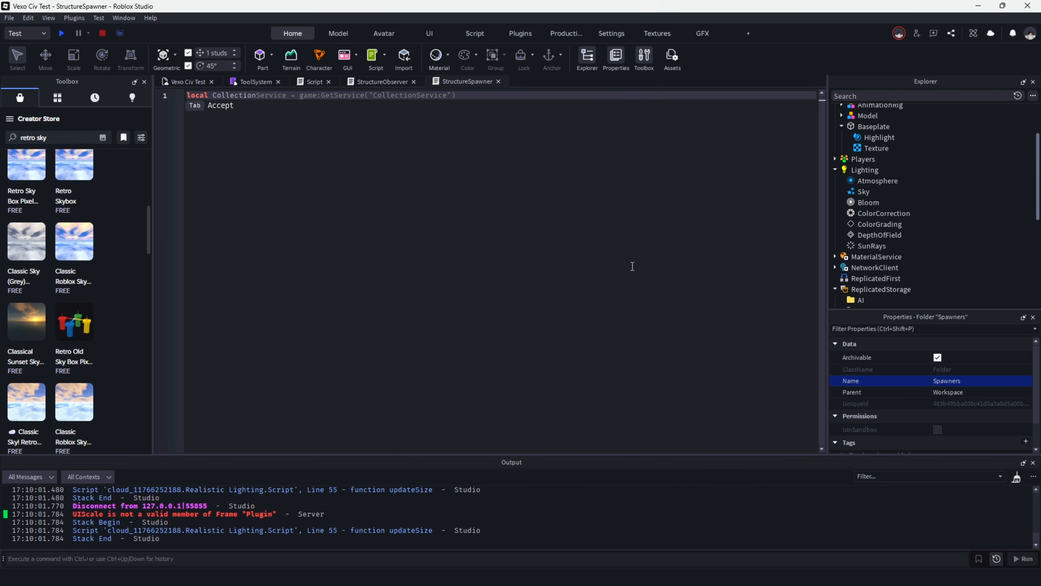
pyautogui.press('Tab')
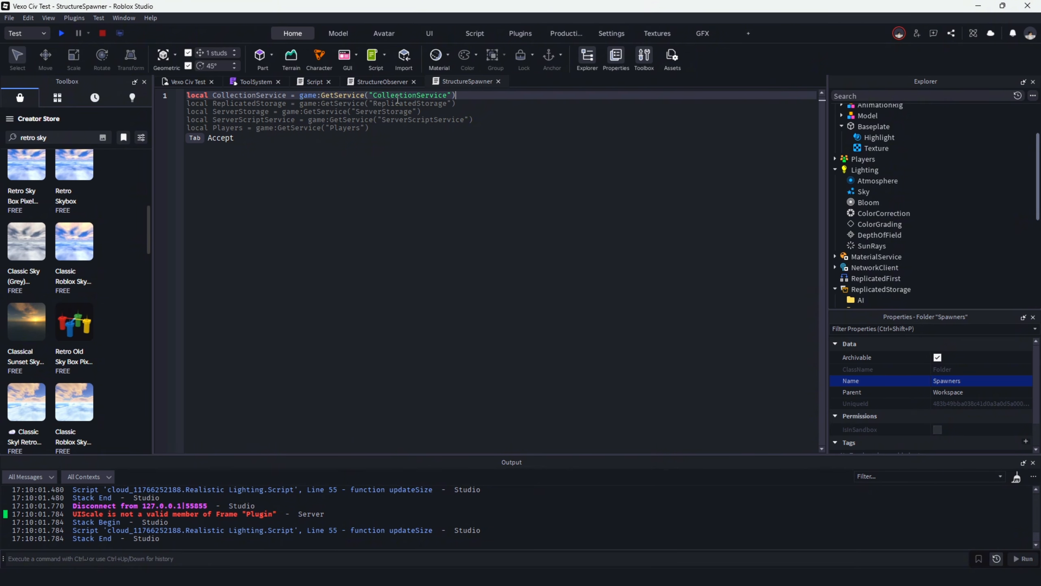
pyautogui.press('Return')
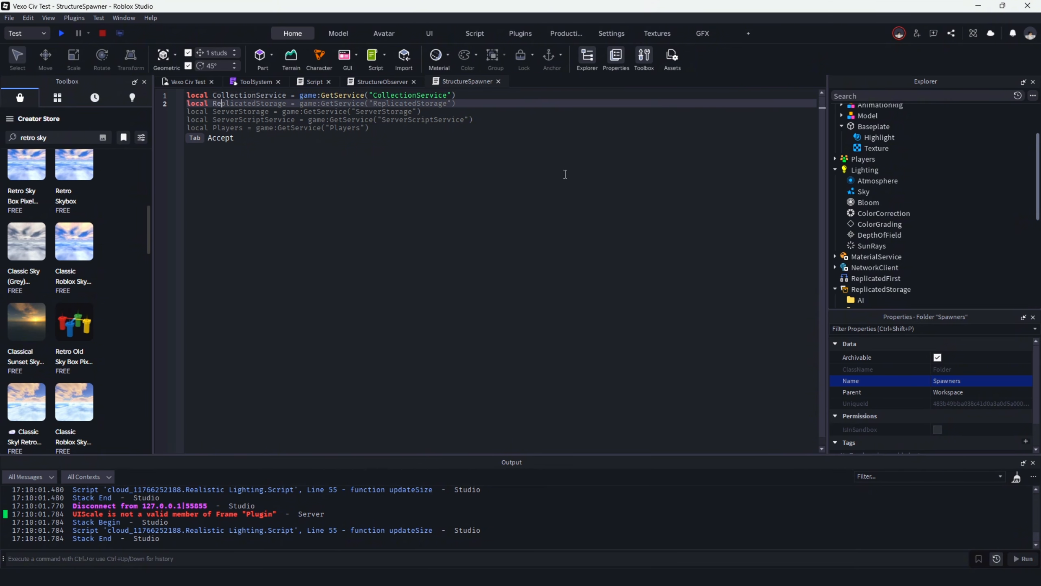
pyautogui.press('Tab')
pyautogui.moveTo(566, 174); pyautogui.dragTo(48, 108)
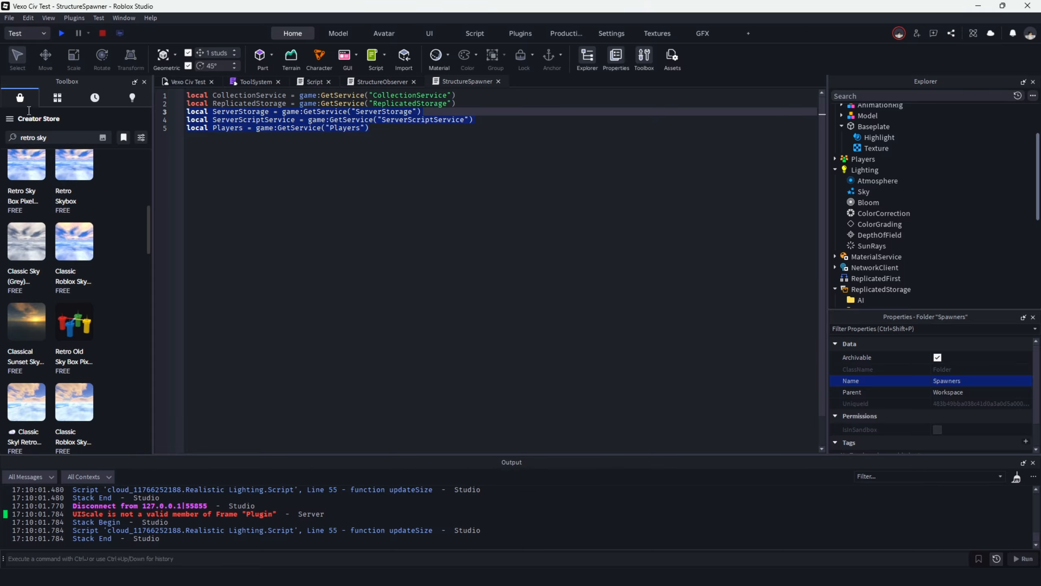
pyautogui.press('BackSpace')
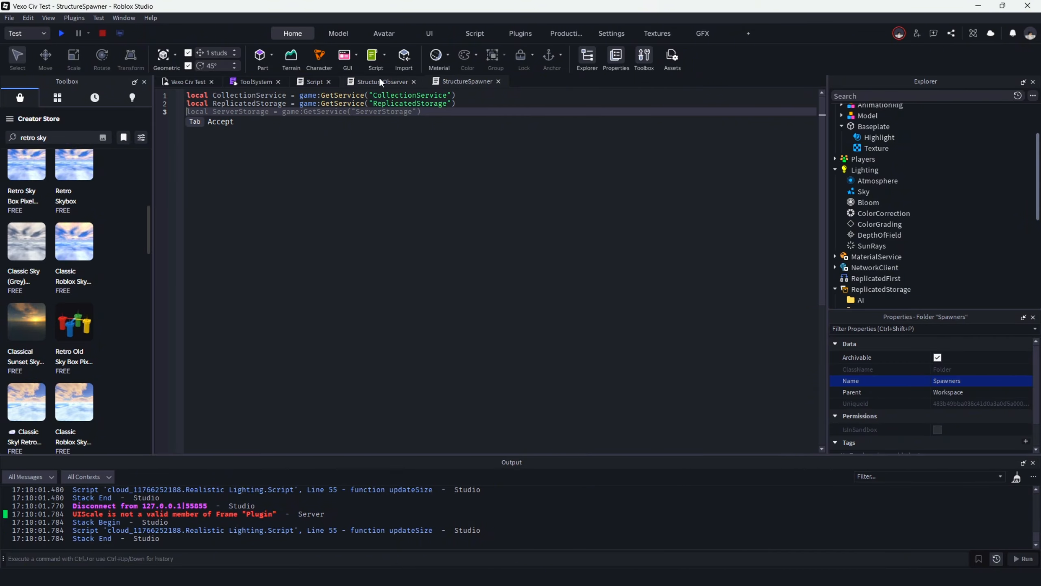
# Begin declaring a local variable starting with S on line 4, below the two service declarations.
pyautogui.press('Return')
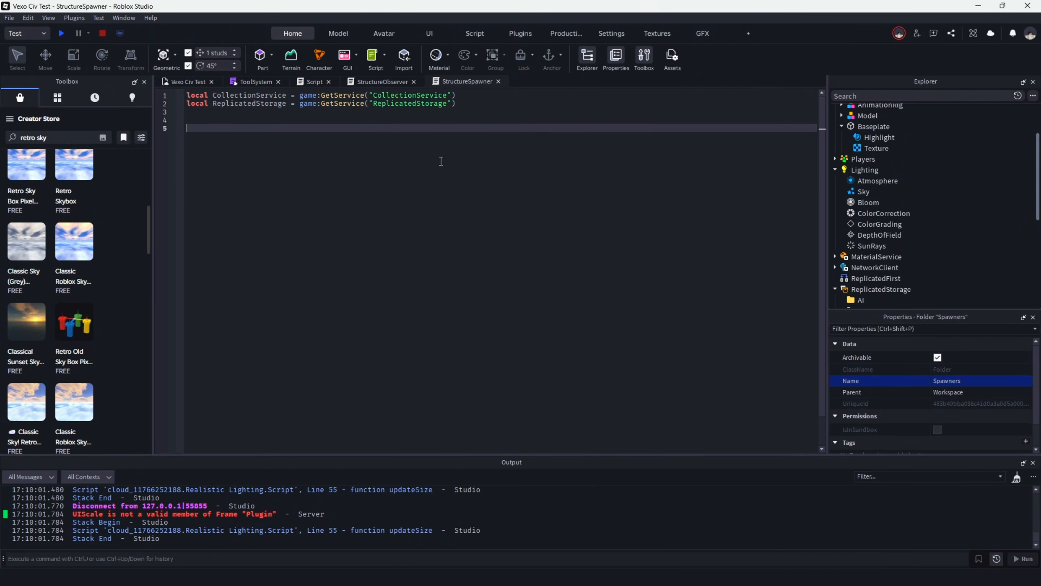
pyautogui.write('local S')
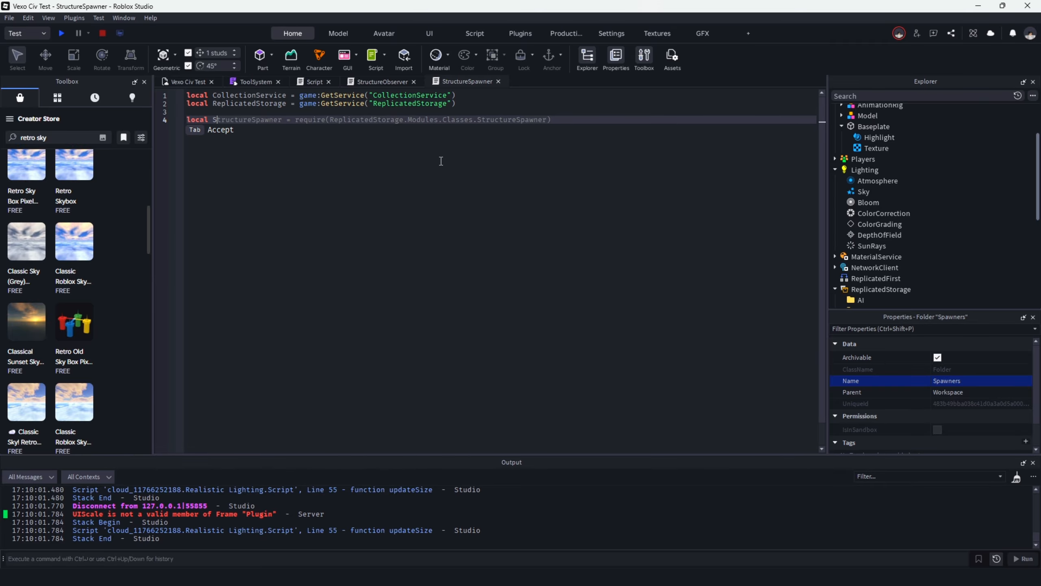
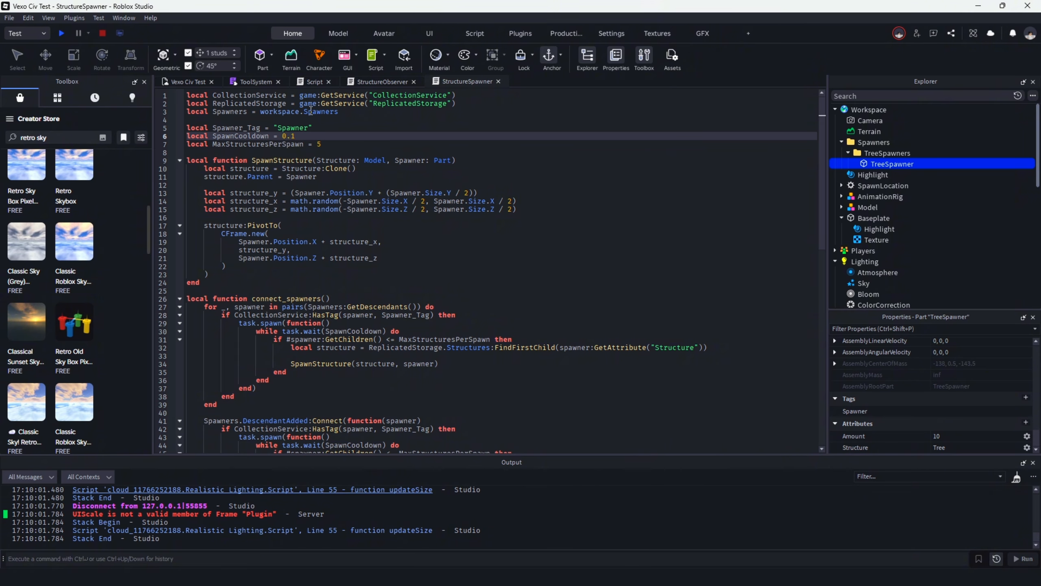
# Playtest the game and inspect the trees spawned on the TreeSpawner area from different angles.
pyautogui.click(6, 37)
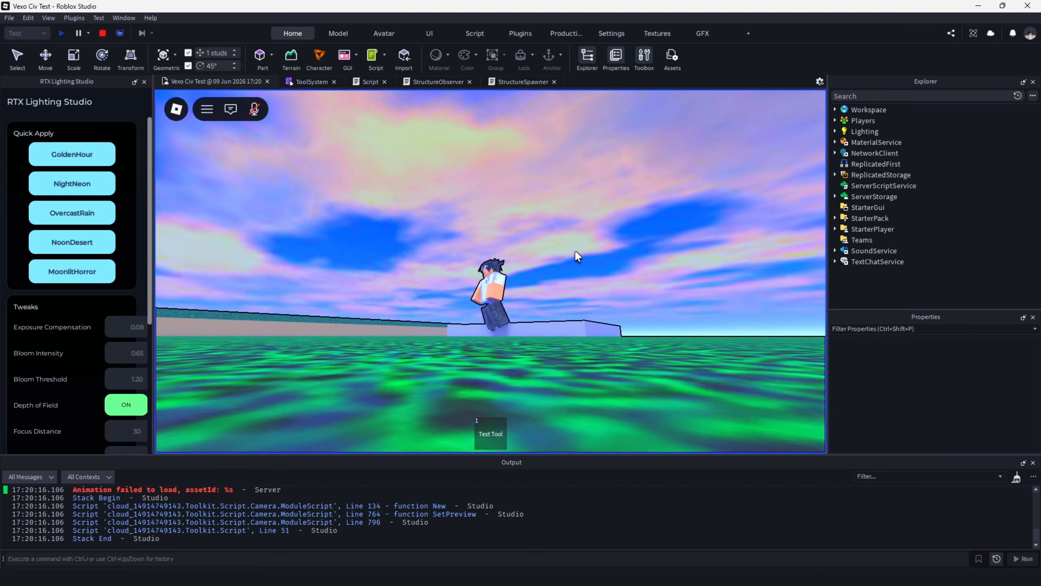
pyautogui.moveTo(575, 252); pyautogui.dragTo(575, 249, button='right')
pyautogui.scroll(-10, 574, 249)
pyautogui.press('a')
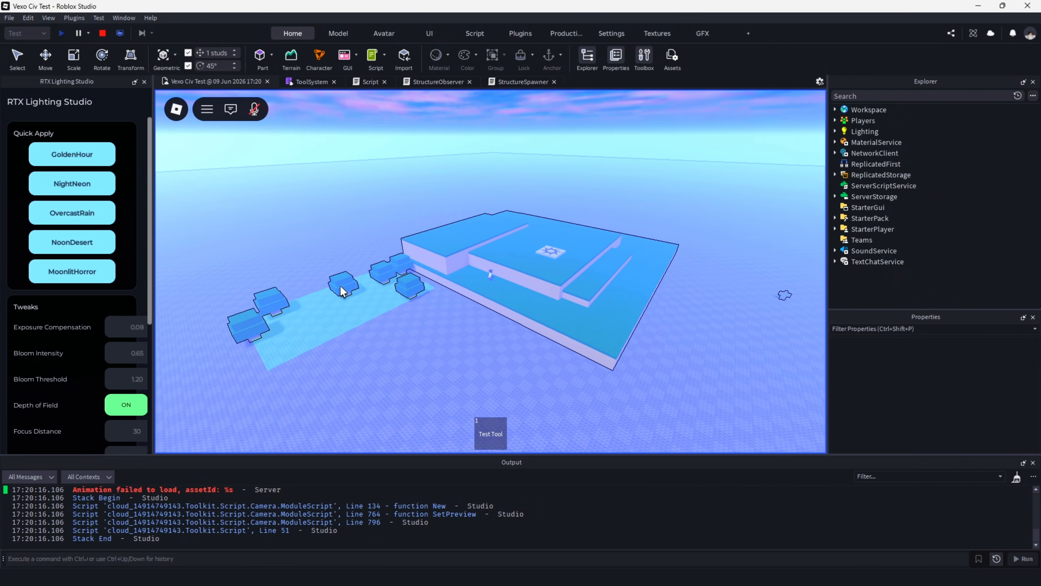
pyautogui.scroll(5, 318, 299)
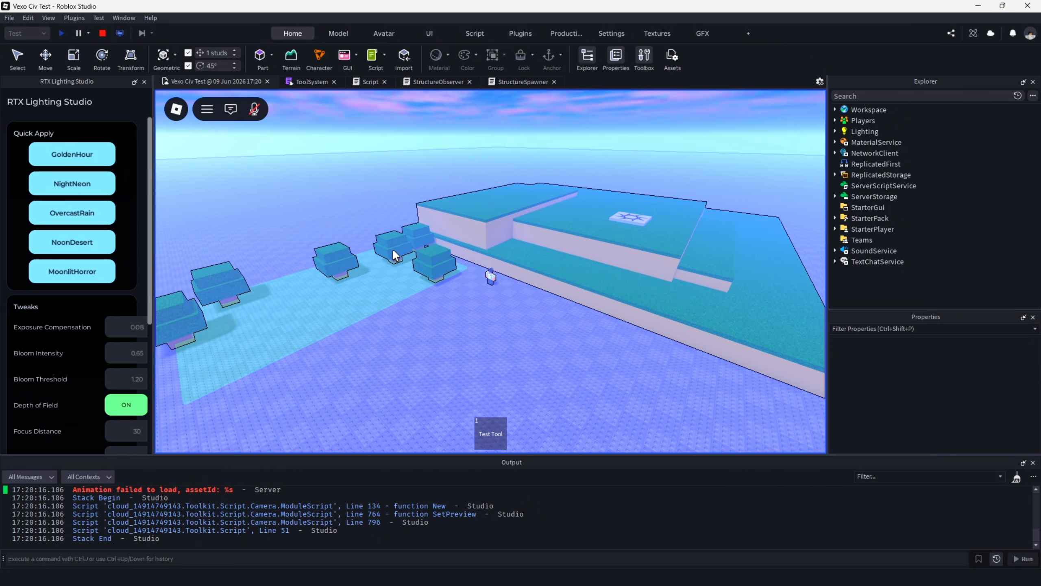
# In the StructureSpawner script, extend the structure_y calculation with + (structure:GetExtentsSize() / 2).
pyautogui.click(312, 81)
pyautogui.scroll(5, 349, 109)
pyautogui.click(521, 82)
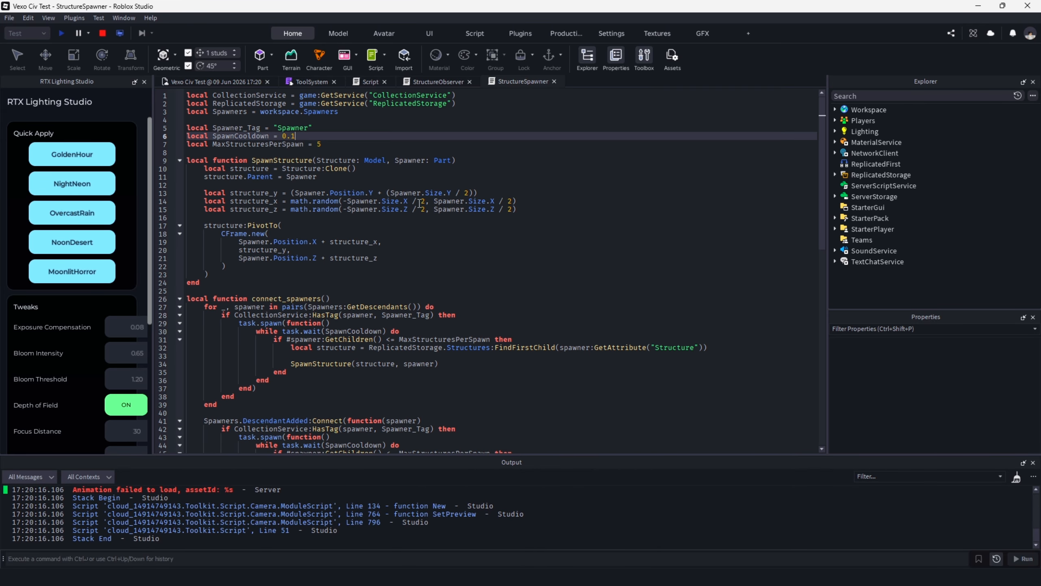
pyautogui.scroll(-4, 381, 168)
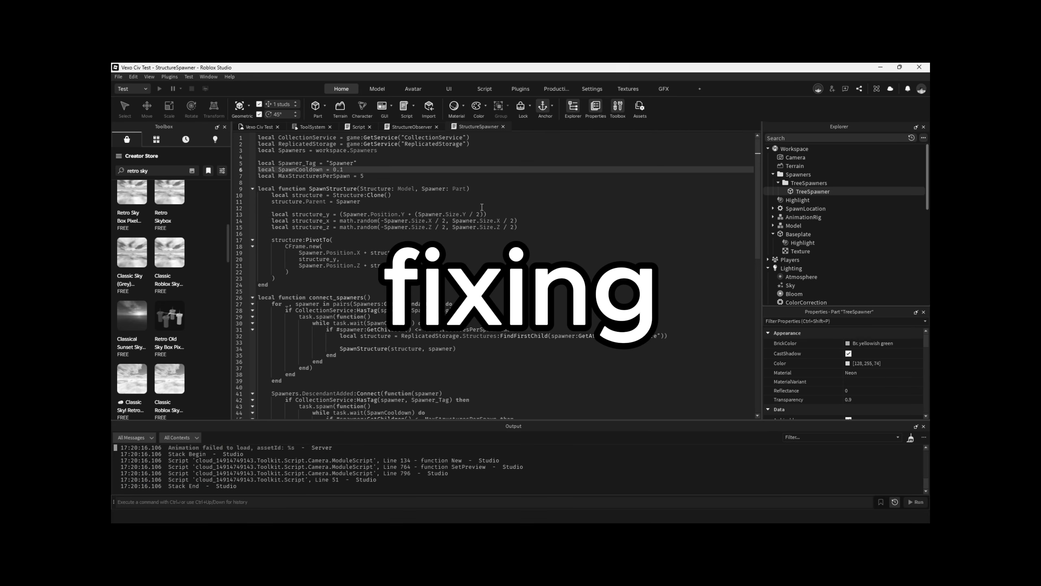
pyautogui.doubleClick(436, 213)
pyautogui.write('structure:GetBoundingBox().Y')
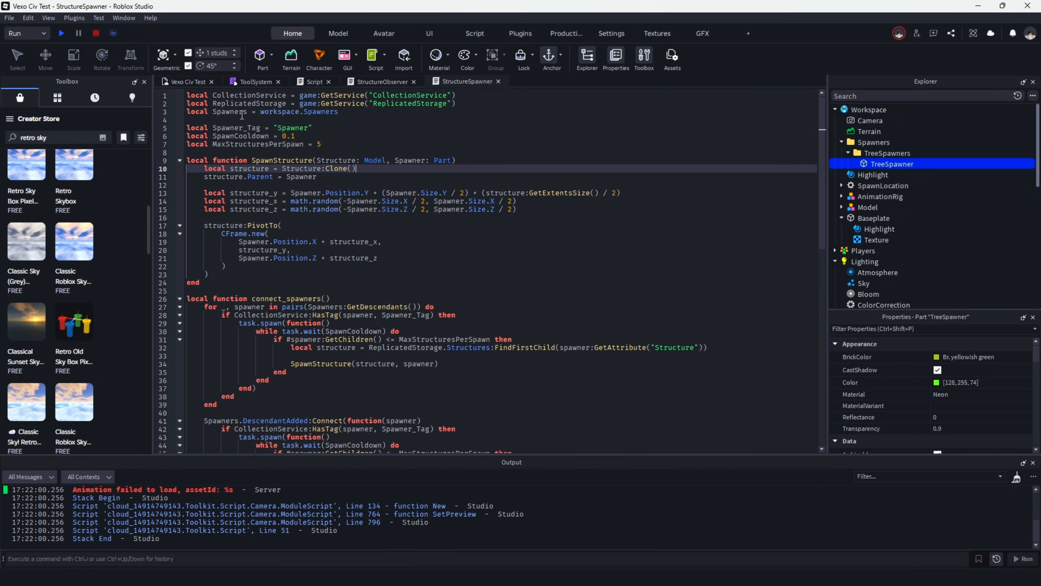
# Run the simulation, trace the output error to line 13 of StructureSpawner, and append .Y to structure:GetExtentsSize().
pyautogui.click(61, 34)
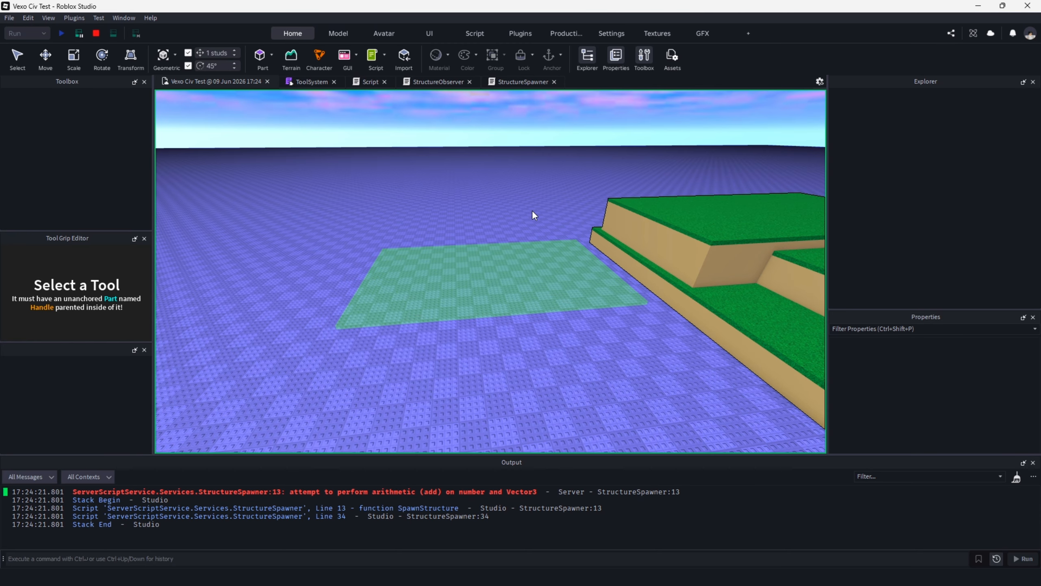
pyautogui.click(389, 492)
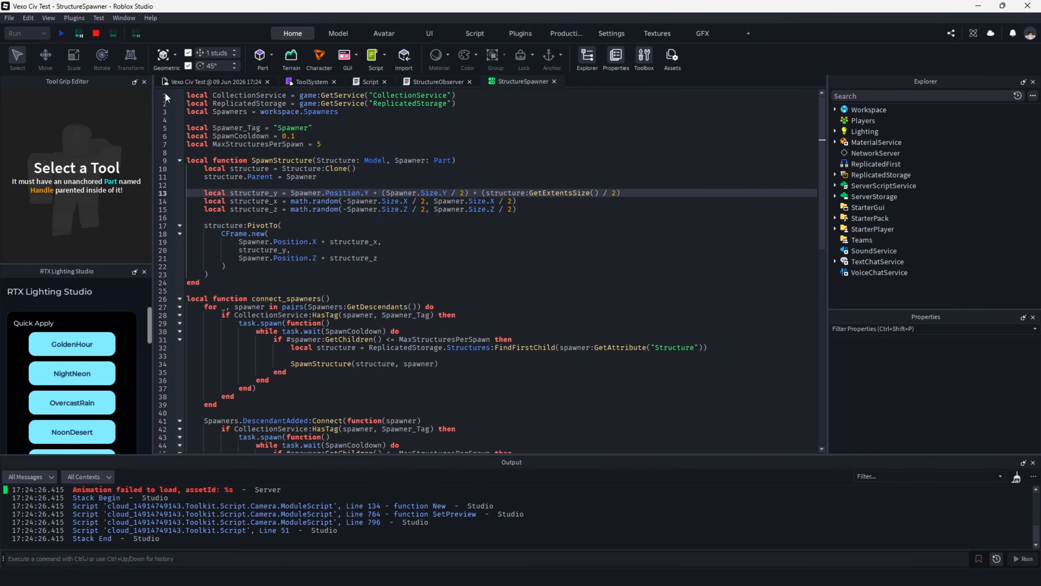
pyautogui.click(95, 34)
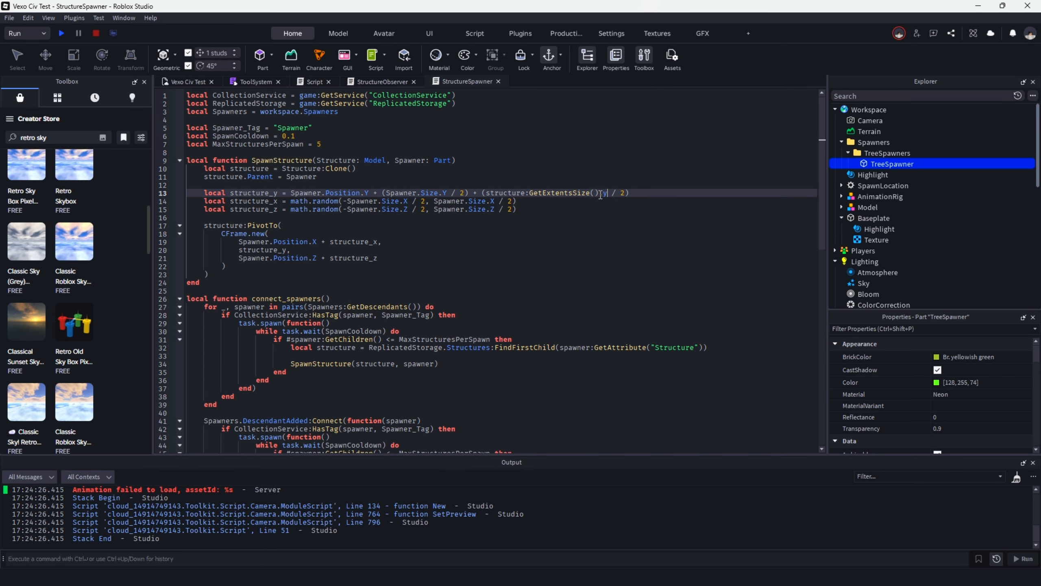
# Run the simulation and inspect how high the spawned trees stand on the TreeSpawner area.
pyautogui.click(61, 31)
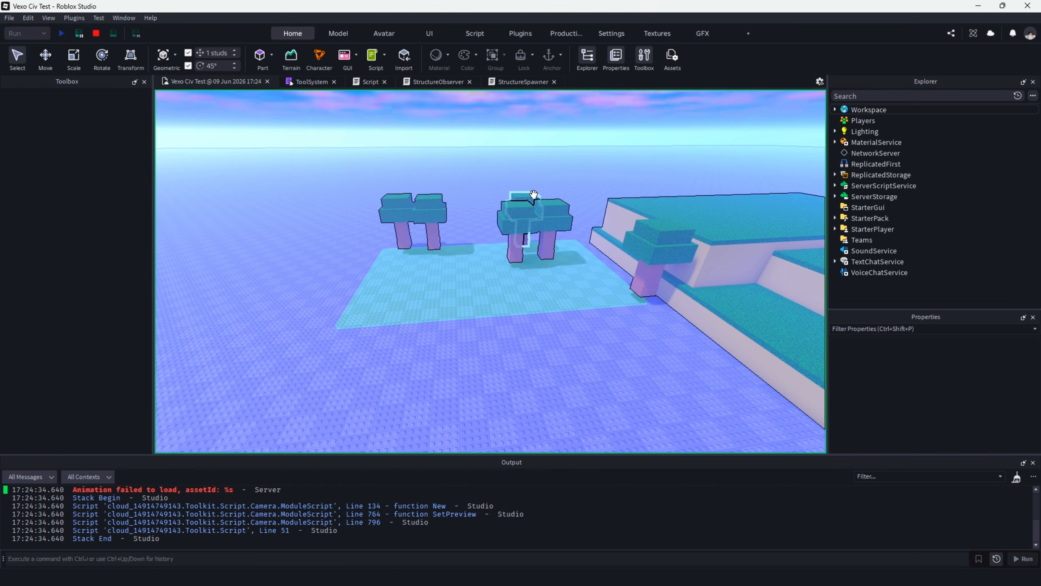
pyautogui.press('w')
pyautogui.moveTo(492, 226); pyautogui.dragTo(492, 227, button='right')
pyautogui.press('w')
pyautogui.press('s')
pyautogui.press('a')
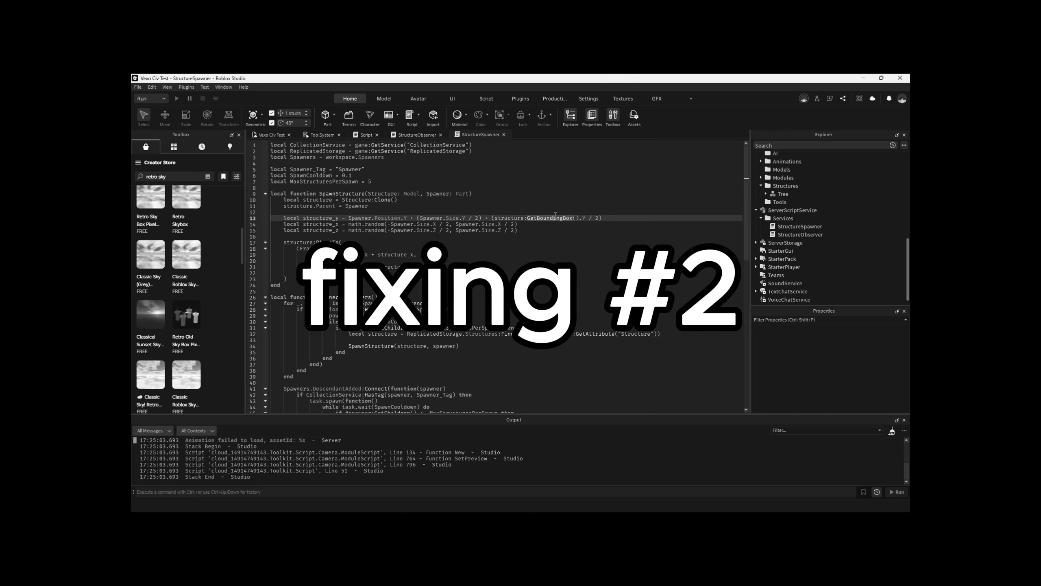
pyautogui.scroll(3, 570, 196)
pyautogui.click(451, 236)
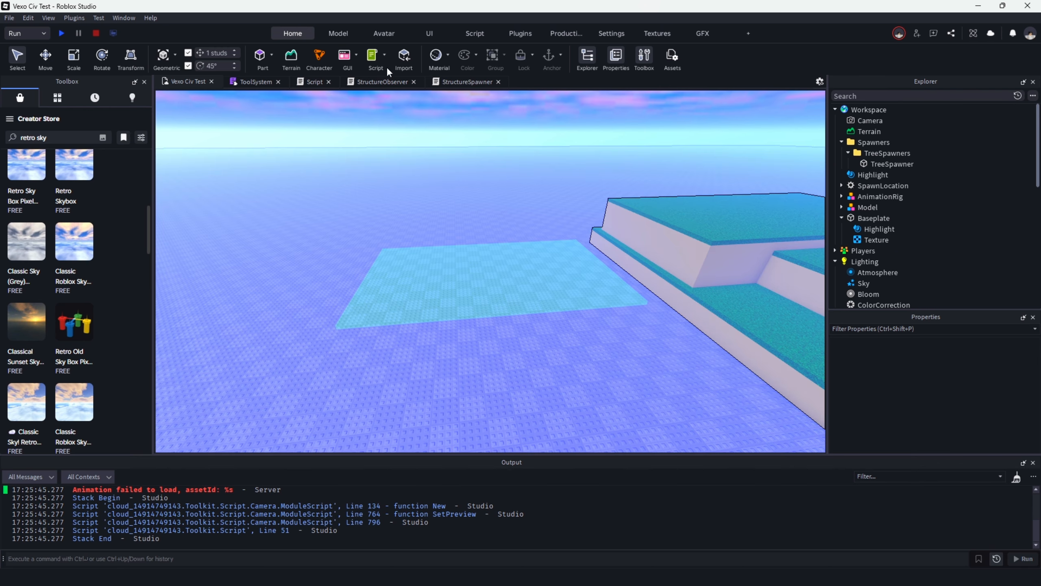
# At the end of SpawnStructure, add structure:PivotTo(structure:GetPivot() * CFrame.Angles(0, math.rad(math.random(0, 360)), 0)) to rotate each structure randomly.
pyautogui.click(465, 83)
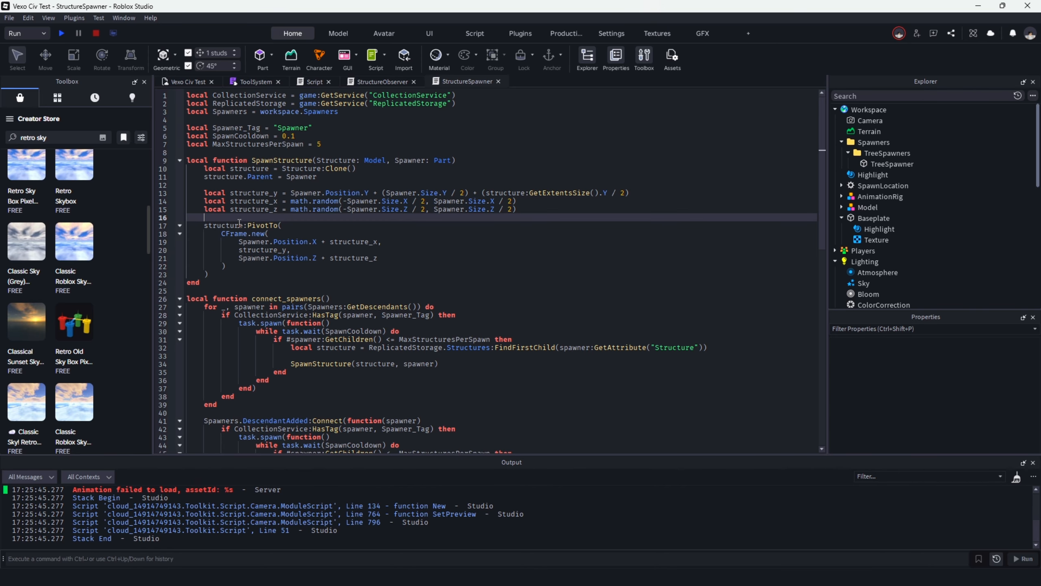
pyautogui.click(236, 274)
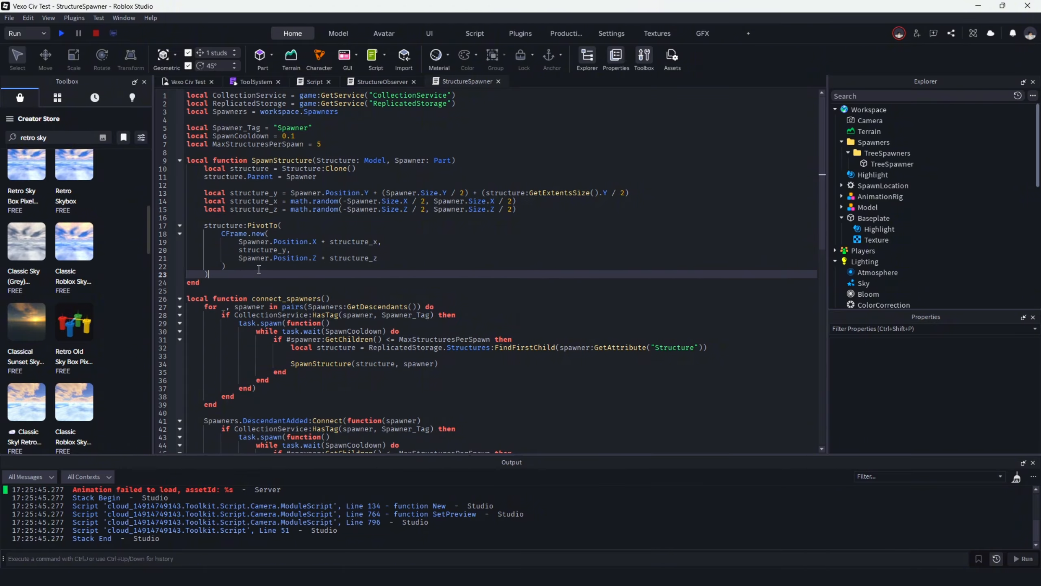
pyautogui.press('Return')
pyautogui.press('Return')
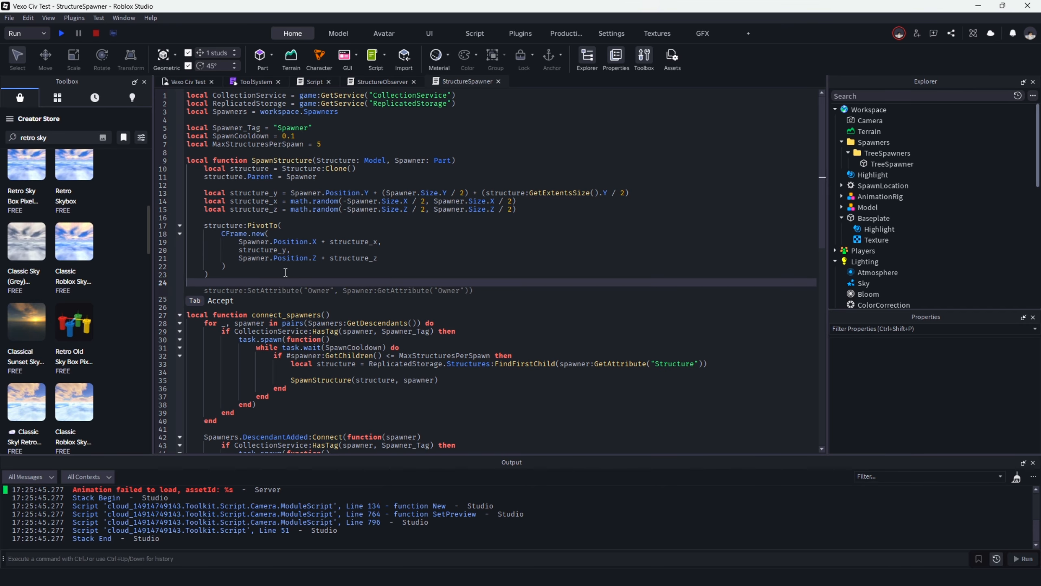
pyautogui.write('structure')
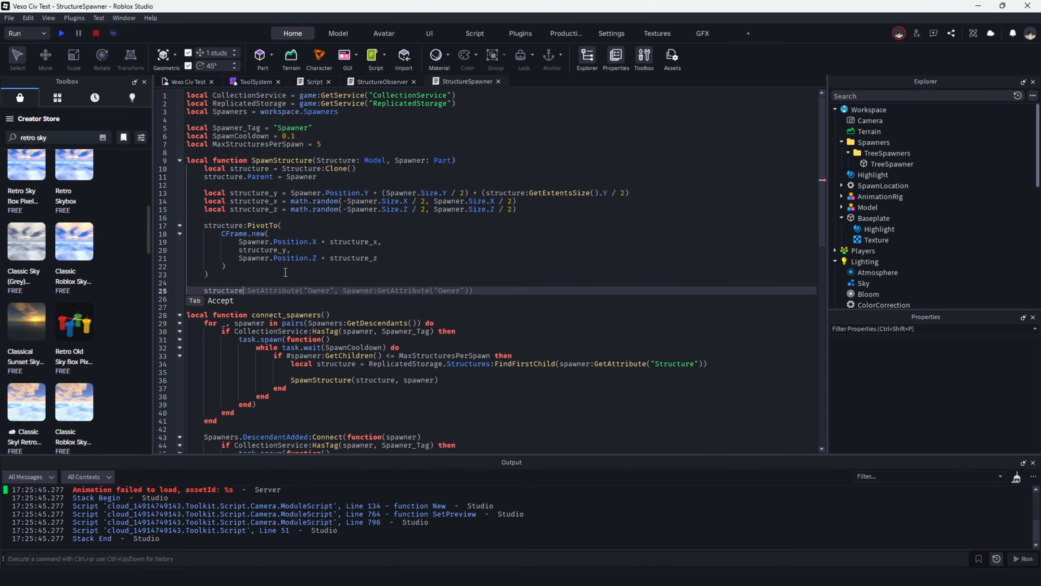
pyautogui.write('.')
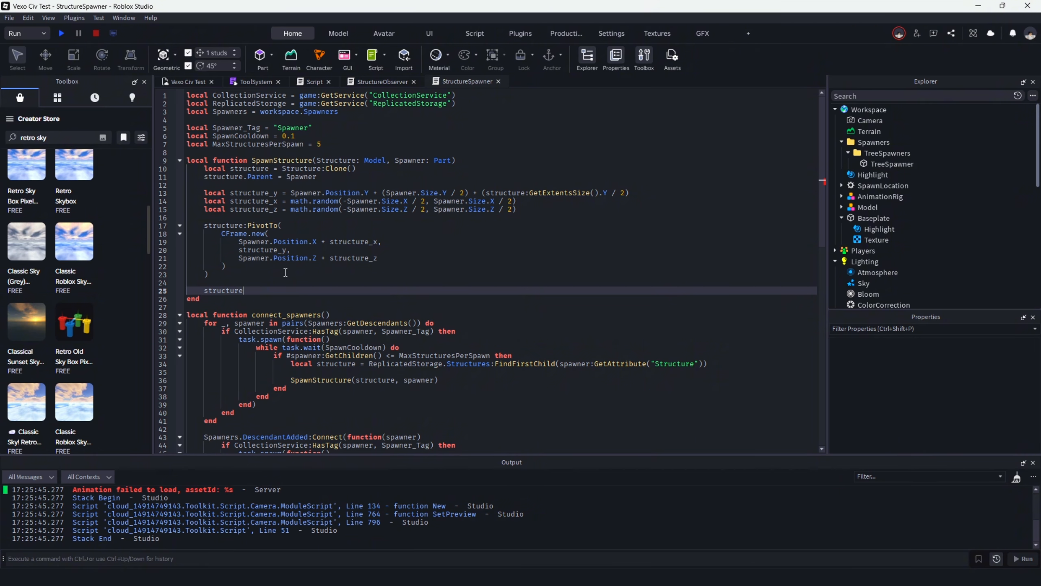
pyautogui.write(':Pi')
pyautogui.press('Tab')
pyautogui.write('structure:getpiv')
pyautogui.press('Tab')
pyautogui.write('* CFrame.Angles(0, math.rad(math.random(0, 360)), 0)')
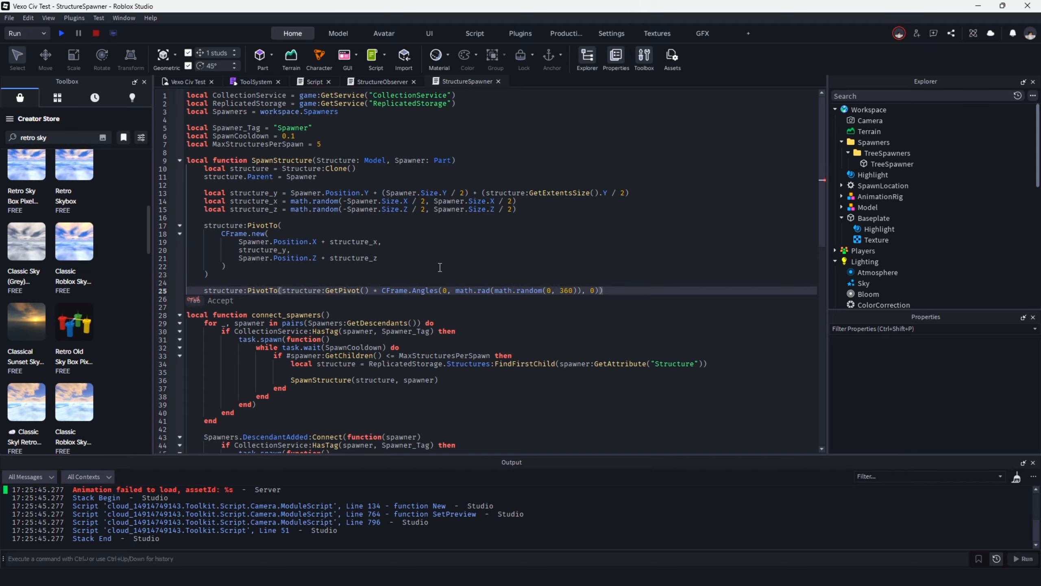
# Run the simulation, examine the rotation of the spawned trees up close, and stop the run.
pyautogui.click(64, 32)
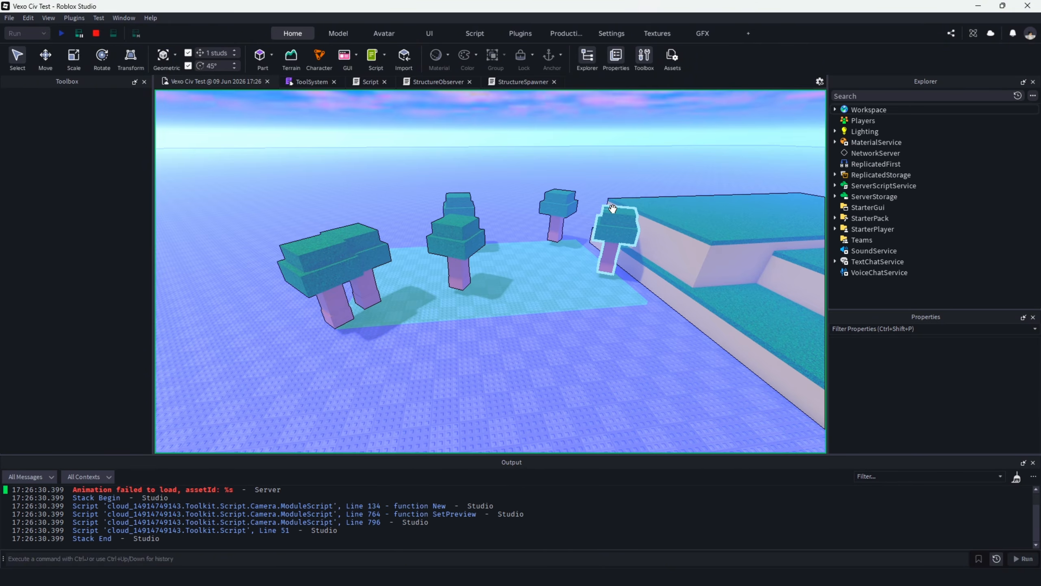
pyautogui.press('w')
pyautogui.moveTo(515, 188); pyautogui.dragTo(517, 185, button='right')
pyautogui.press('s')
pyautogui.press('w')
pyautogui.press('w')
pyautogui.press('s')
pyautogui.click(96, 34)
# Move the TreeSpawner part from the baseplate onto the highest grass platform.
pyautogui.moveTo(488, 297); pyautogui.dragTo(492, 291)
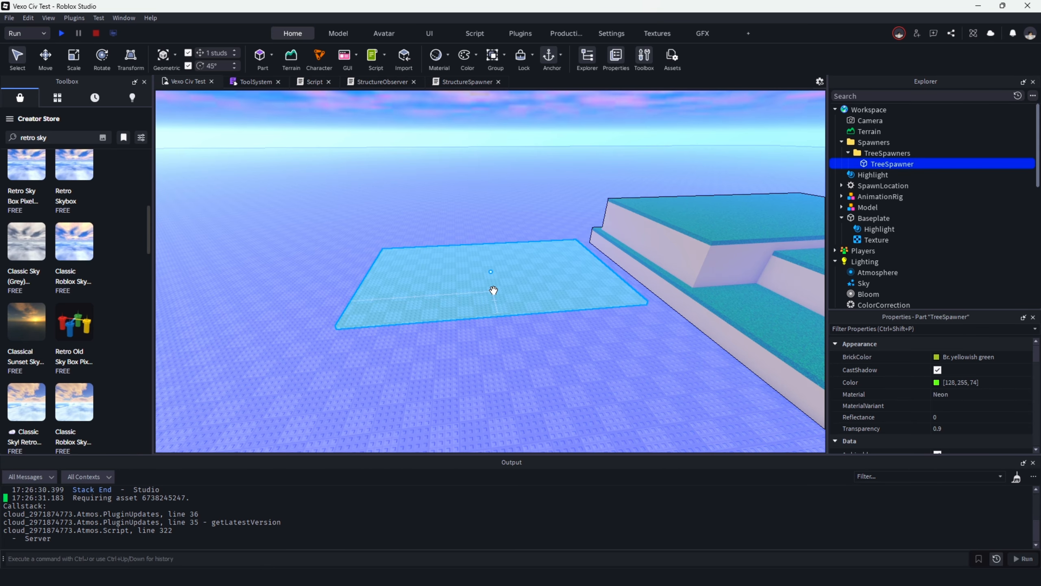
pyautogui.moveTo(493, 290); pyautogui.dragTo(497, 289, button='right')
pyautogui.press('d')
pyautogui.moveTo(493, 291); pyautogui.dragTo(624, 257)
pyautogui.press('d')
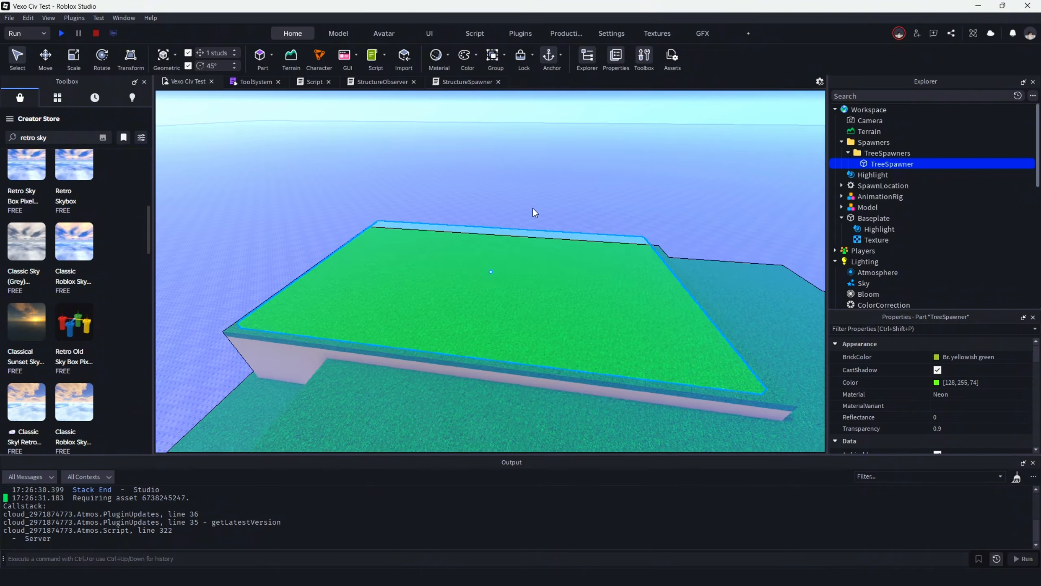
# Lower the TreeSpawner part by 1 stud into the grass platform with the Move tool.
pyautogui.moveTo(532, 207); pyautogui.dragTo(399, 175, button='right')
pyautogui.press('w')
pyautogui.click(47, 58)
pyautogui.moveTo(275, 136); pyautogui.dragTo(275, 136, button='right')
pyautogui.moveTo(490, 203); pyautogui.dragTo(491, 208)
pyautogui.moveTo(474, 199); pyautogui.dragTo(474, 198, button='right')
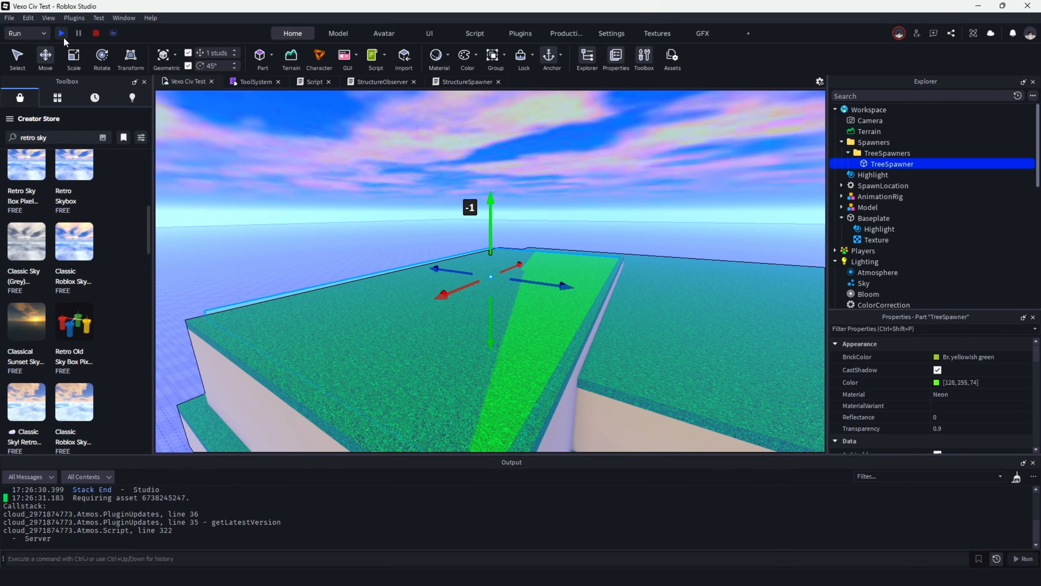
# Run the simulation, check the gap between the tree trunks and the grass platform, and stop the run.
pyautogui.click(62, 33)
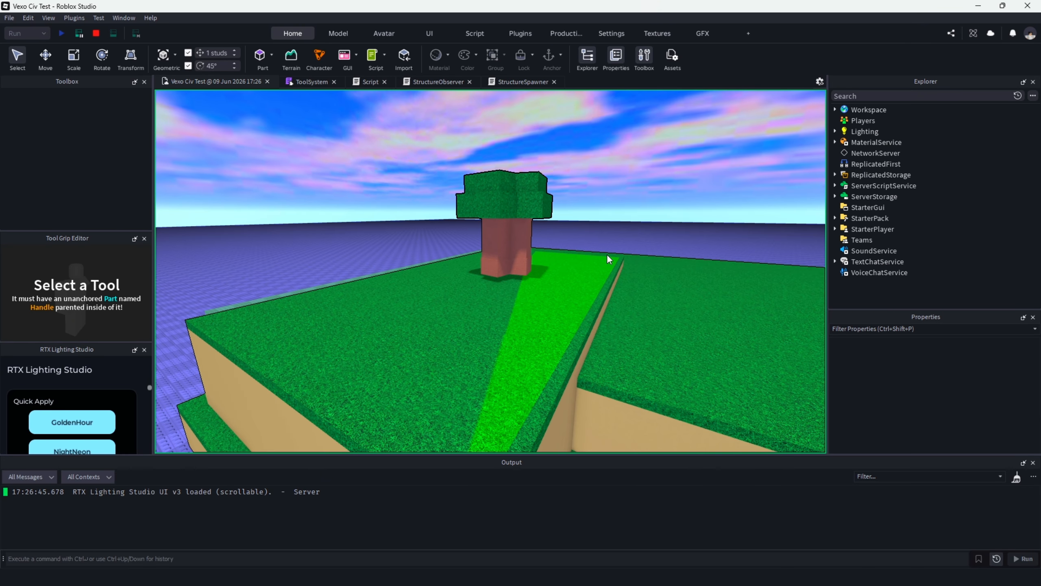
pyautogui.scroll(8, 601, 265)
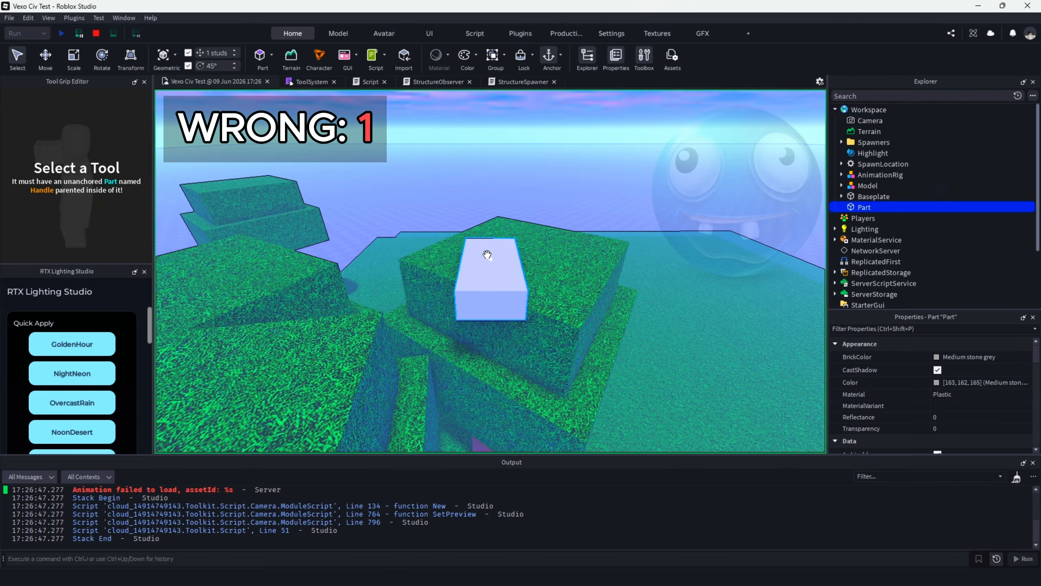
pyautogui.moveTo(487, 254); pyautogui.dragTo(408, 215)
pyautogui.press('Delete')
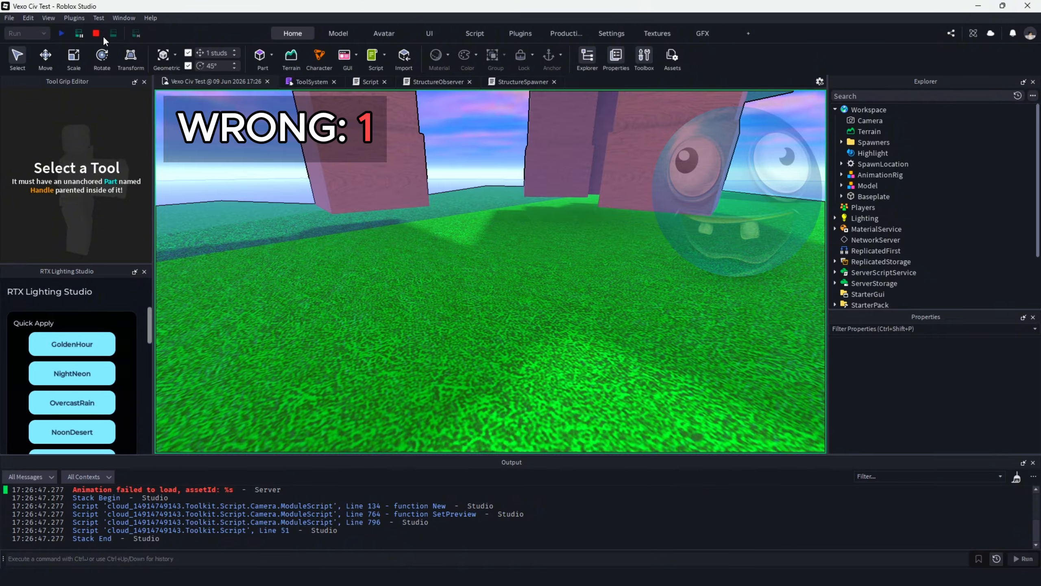
pyautogui.click(97, 34)
# Lower the TreeSpawner part by another 0.5 stud and scale its overhanging side back to the platform edge.
pyautogui.moveTo(484, 218); pyautogui.dragTo(486, 222)
pyautogui.moveTo(487, 222); pyautogui.dragTo(490, 214, button='right')
pyautogui.press('a')
pyautogui.press('d')
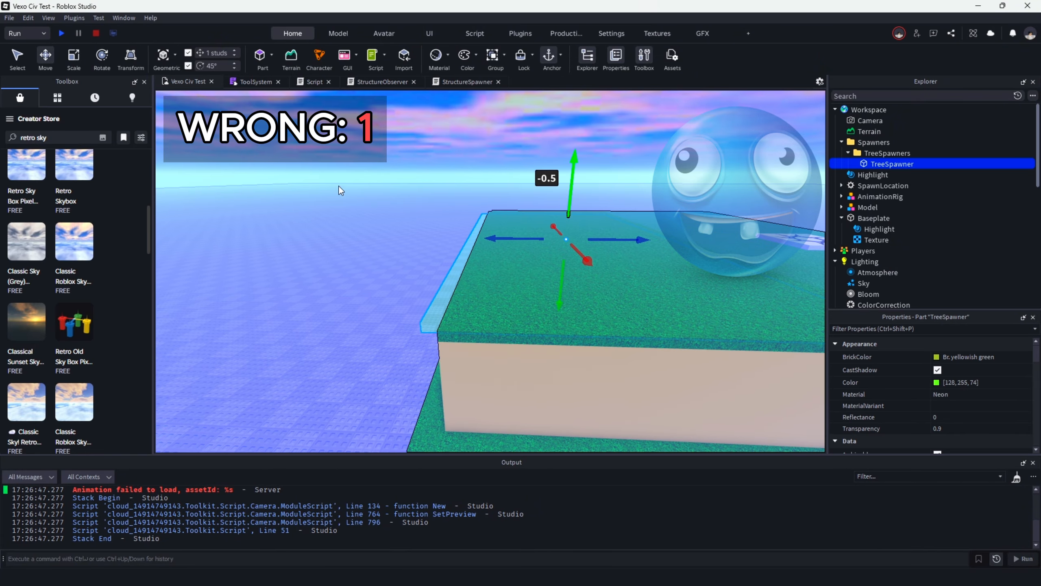
pyautogui.click(74, 59)
pyautogui.moveTo(448, 238); pyautogui.dragTo(464, 238)
pyautogui.press('d')
# Run the simulation again, examine the trunk bases along the platform edge up close, and stop the run.
pyautogui.click(61, 33)
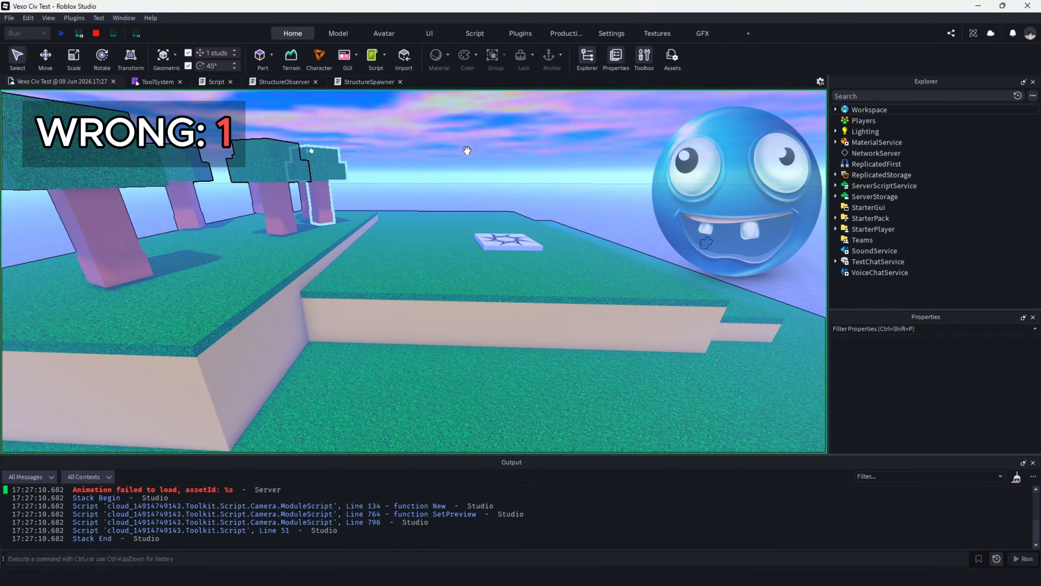
pyautogui.press('s')
pyautogui.press('a')
pyautogui.press('w')
pyautogui.press('d')
pyautogui.press('w')
pyautogui.moveTo(467, 150); pyautogui.dragTo(427, 204, button='right')
pyautogui.press('s')
pyautogui.press('w')
pyautogui.press('w')
pyautogui.press('w')
pyautogui.press('s')
pyautogui.press('w')
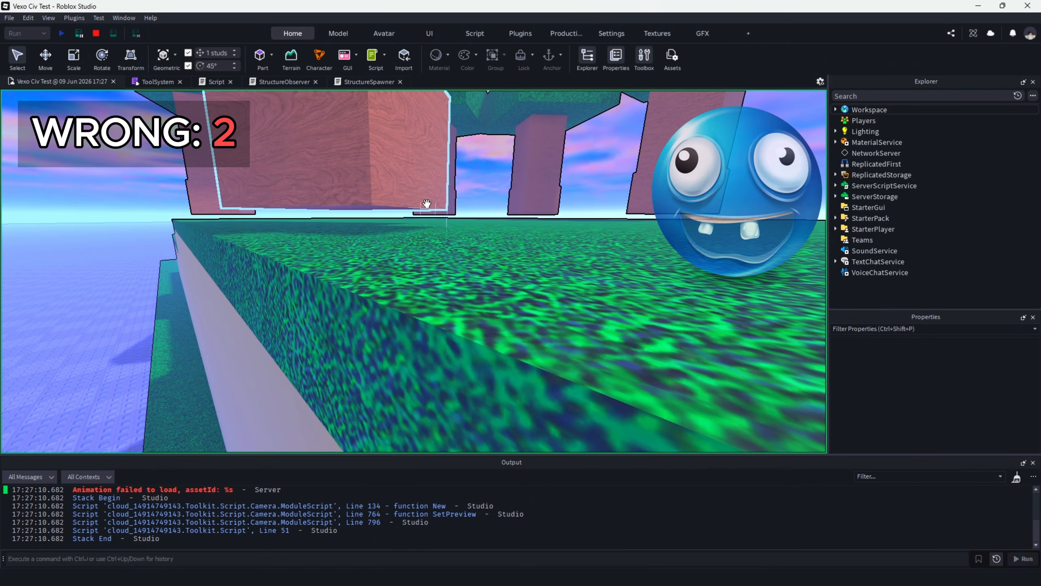
pyautogui.click(95, 34)
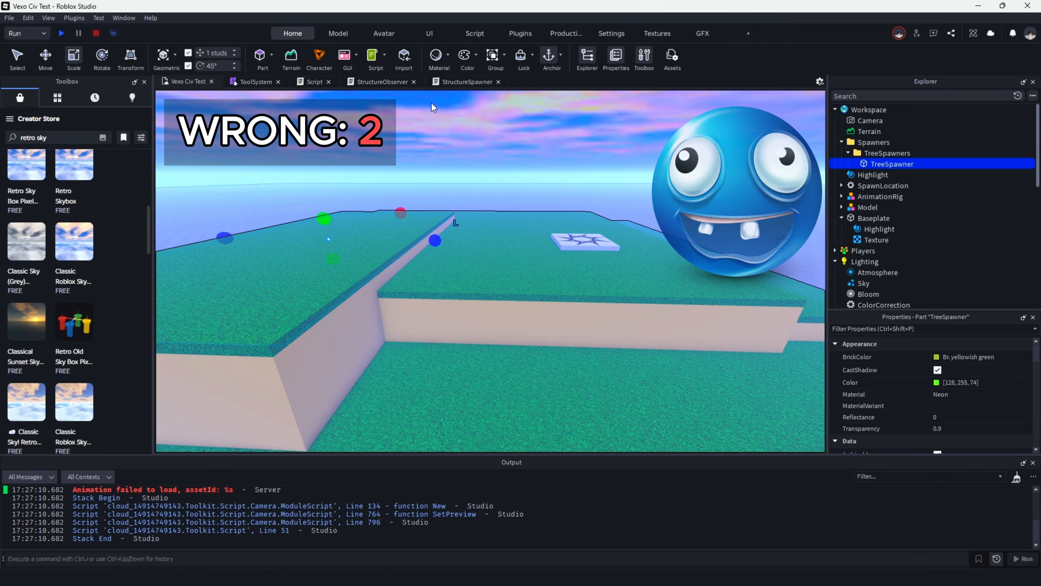
# Review the TreeSpawner part's size and position properties and lower the part slightly further with the Move tool.
pyautogui.moveTo(475, 181); pyautogui.dragTo(475, 180, button='right')
pyautogui.press('w')
pyautogui.press('s')
pyautogui.scroll(-2, 947, 419)
pyautogui.scroll(-3, 947, 420)
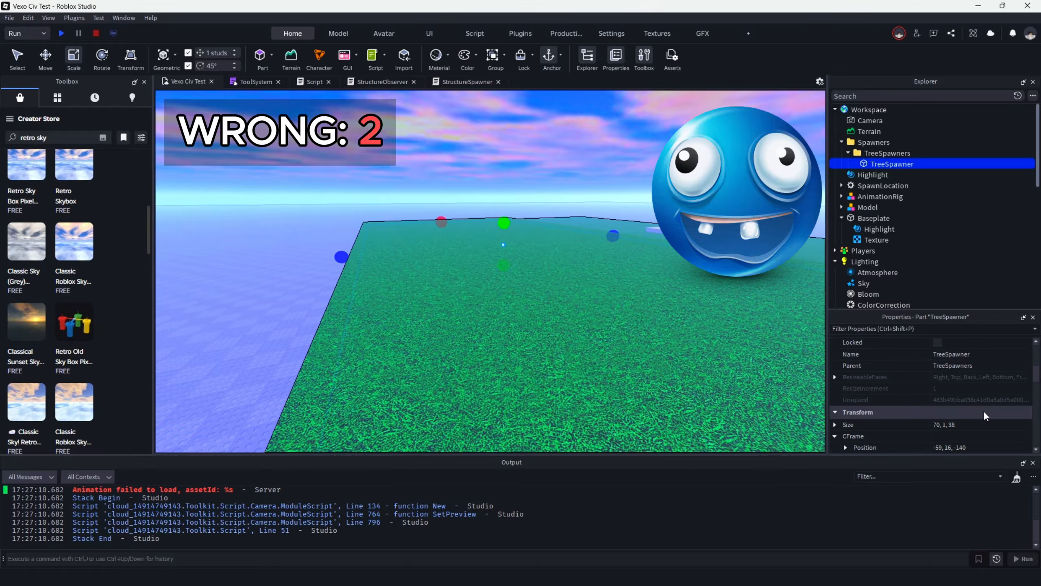
pyautogui.click(46, 56)
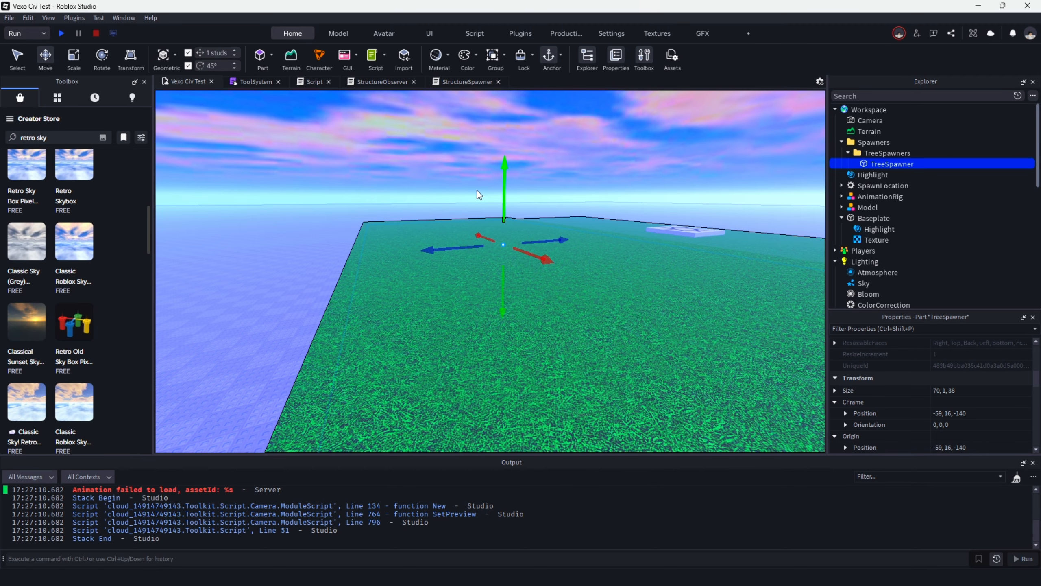
pyautogui.moveTo(501, 195); pyautogui.dragTo(501, 199)
# Run the simulation, inspect the trees on the platform both close up and from afar, and stop the run.
pyautogui.click(62, 33)
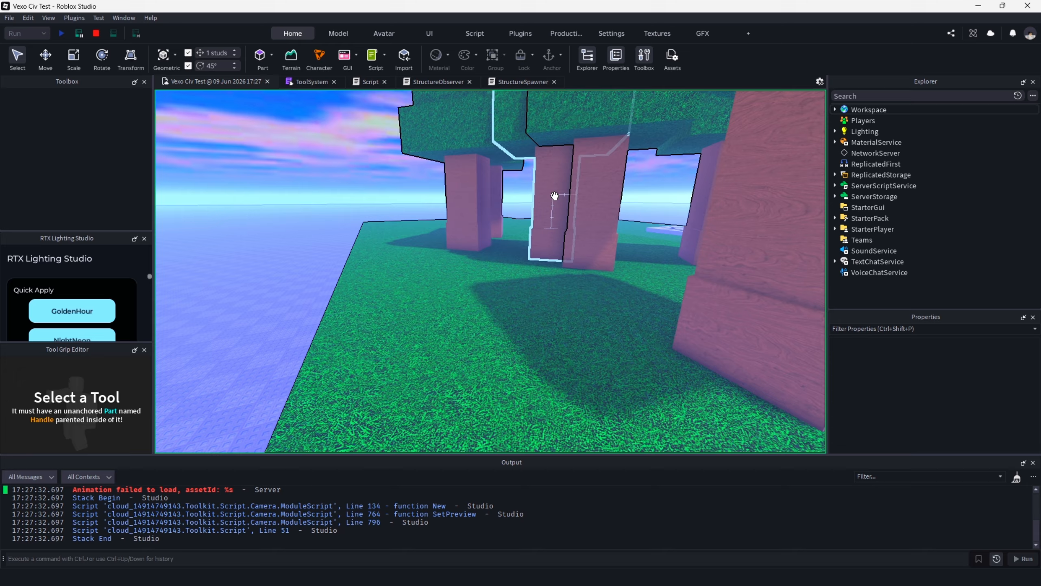
pyautogui.moveTo(491, 191); pyautogui.dragTo(491, 192, button='right')
pyautogui.press('w')
pyautogui.press('s')
pyautogui.press('s')
pyautogui.moveTo(597, 187); pyautogui.dragTo(568, 194, button='right')
pyautogui.press('a')
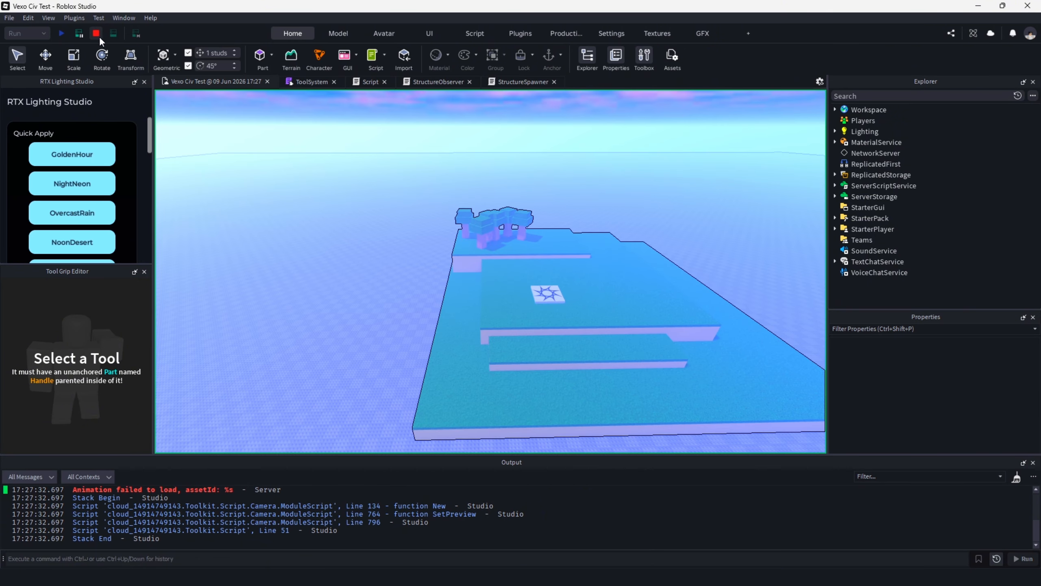
pyautogui.click(96, 35)
# Set MaxStructuresPerSpawn to 10 in the StructureSpawner script.
pyautogui.click(450, 85)
pyautogui.click(346, 146)
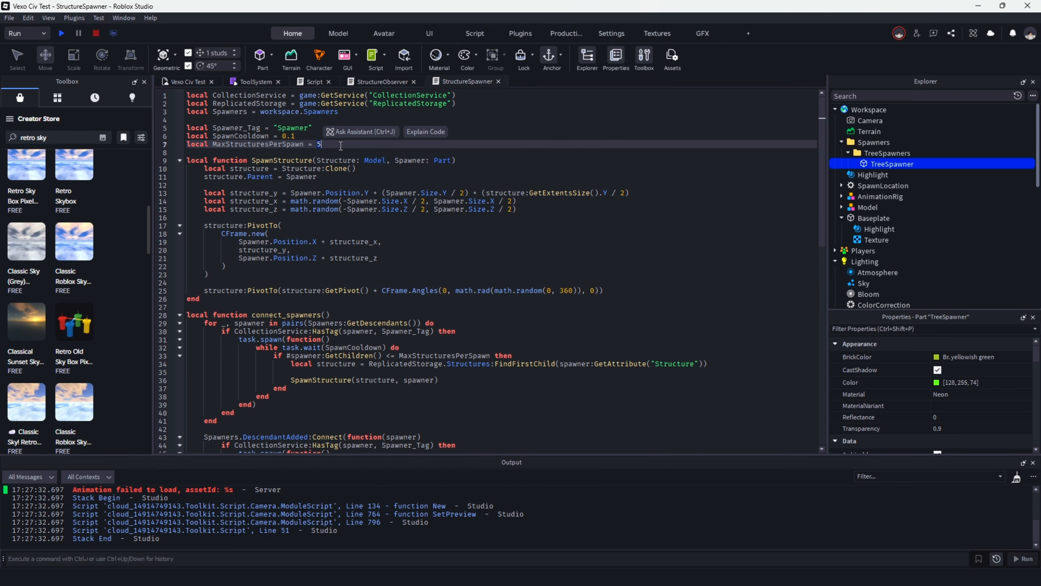
pyautogui.press('BackSpace')
pyautogui.write('10')
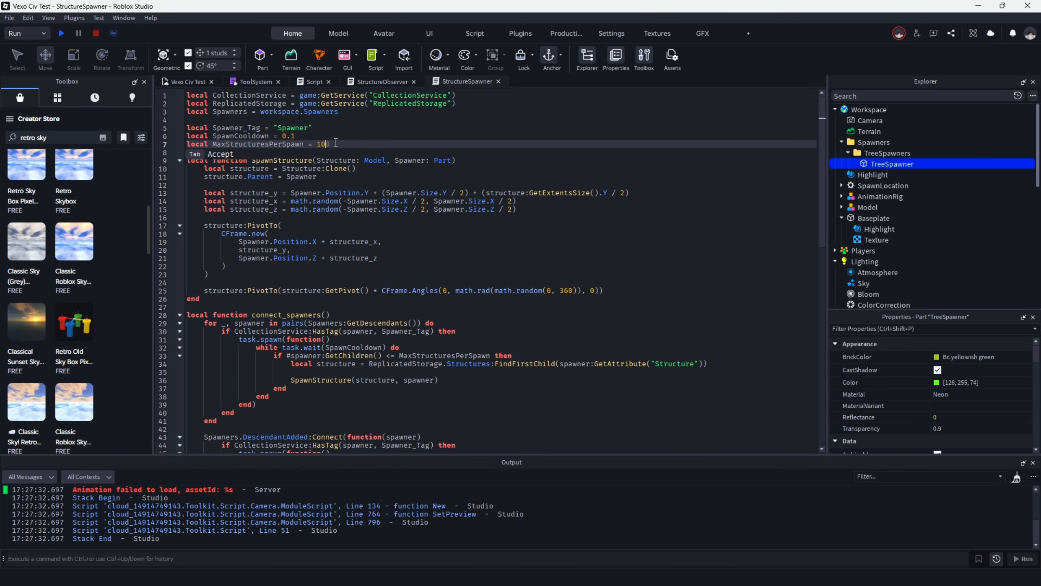
pyautogui.tripleClick(335, 143)
pyautogui.scroll(-8, 410, 246)
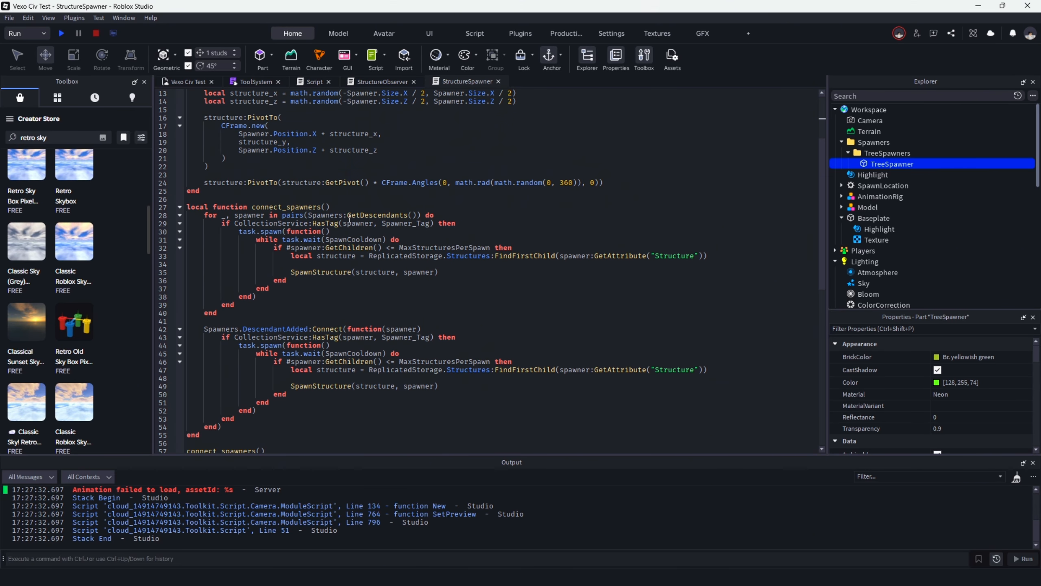
pyautogui.doubleClick(423, 262)
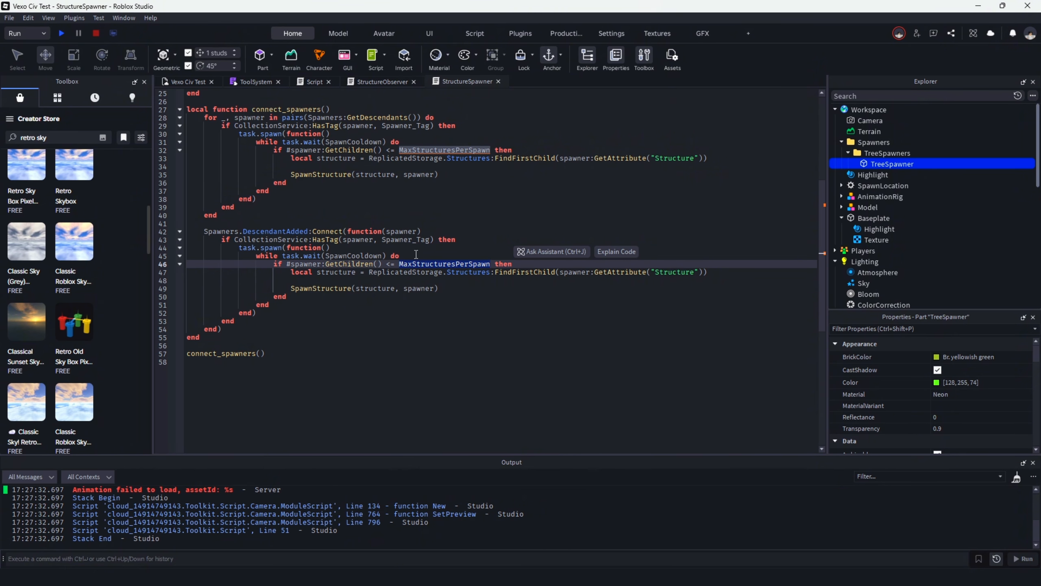
pyautogui.scroll(8, 416, 254)
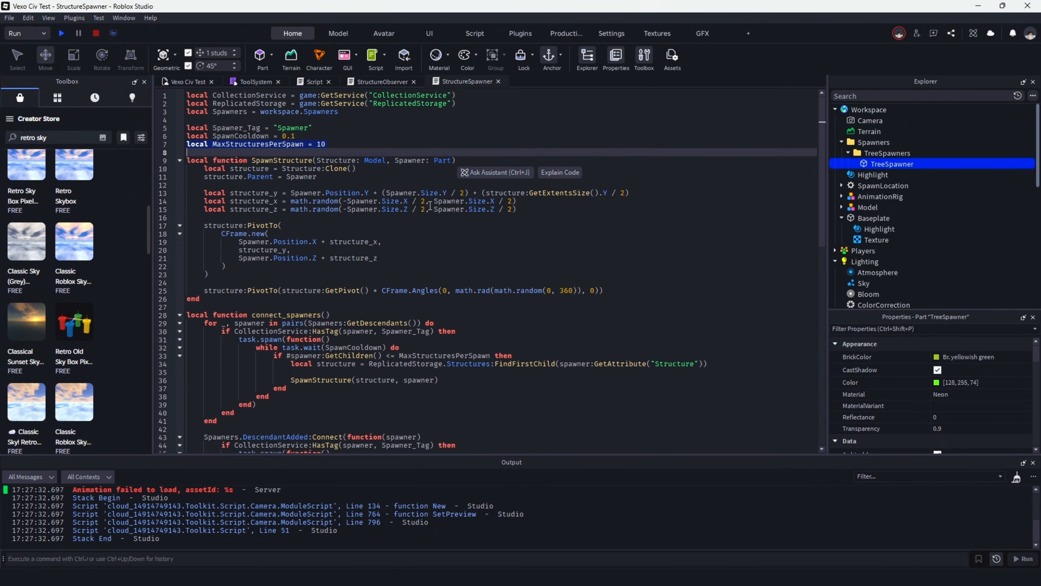
pyautogui.click(356, 152)
# Review the TreeSpawner part's Amount attribute and the MaxStructuresPerSpawn check in the connect_spawners function.
pyautogui.scroll(-5, 906, 387)
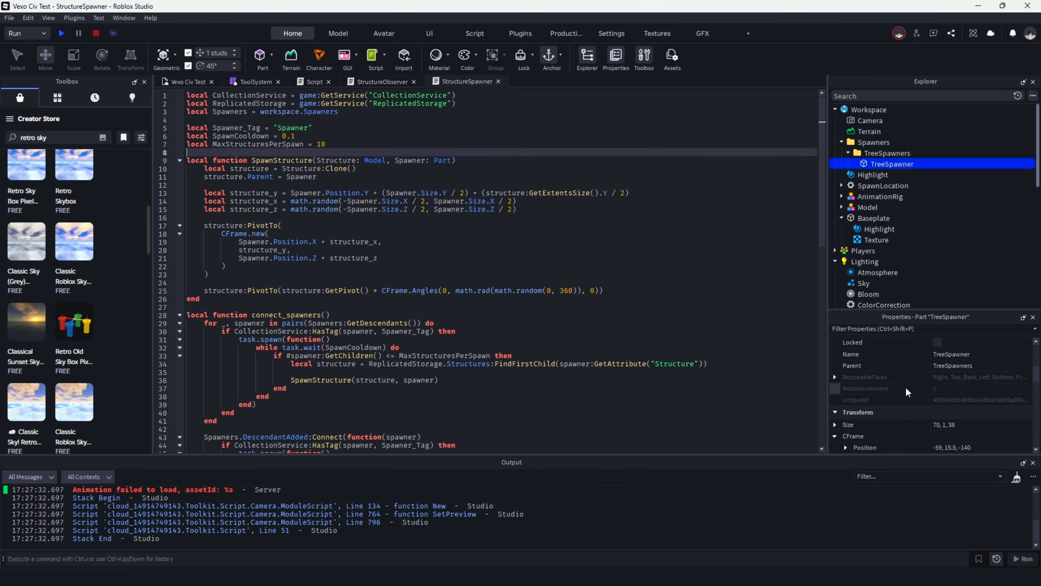
pyautogui.scroll(-10, 931, 390)
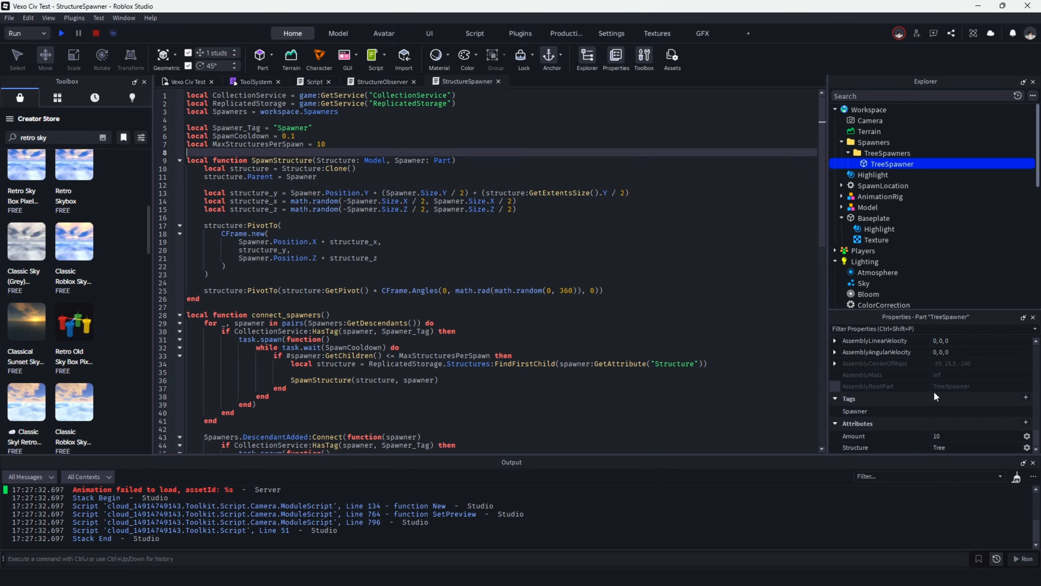
pyautogui.click(954, 436)
pyautogui.scroll(-5, 505, 219)
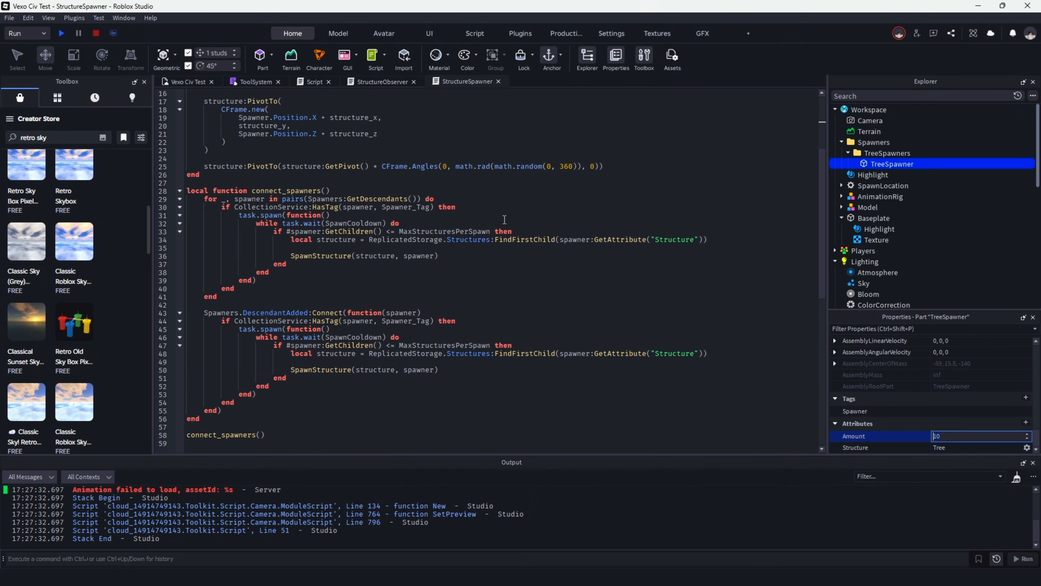
pyautogui.click(475, 232)
pyautogui.scroll(3, 270, 284)
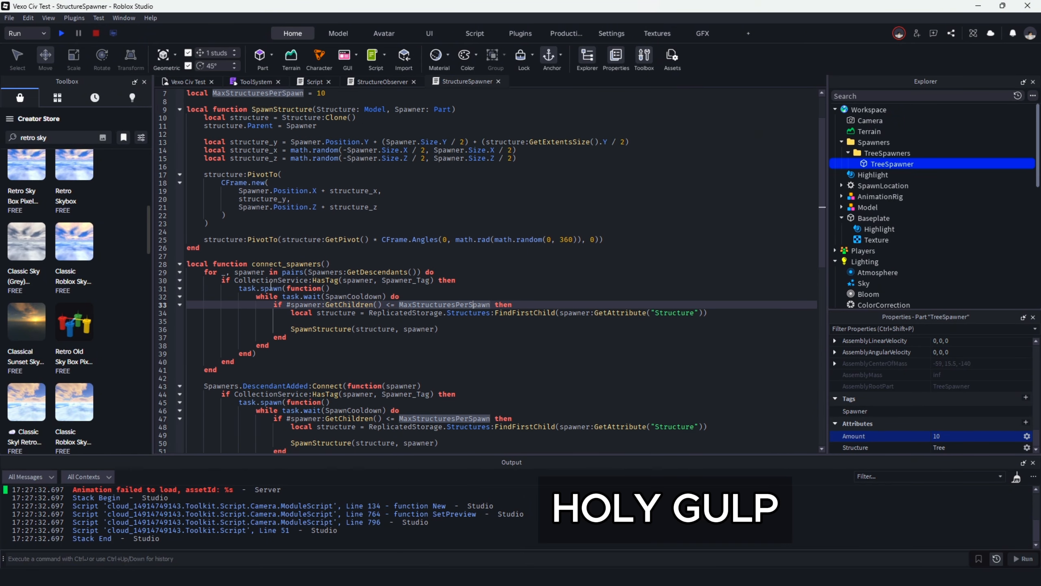
# Add an "if #spawner:GetChildren() == 0 then" block above task.spawn, inside the tag check of the connect_spawners loop over existing spawners.
pyautogui.scroll(-3, 320, 279)
pyautogui.click(467, 207)
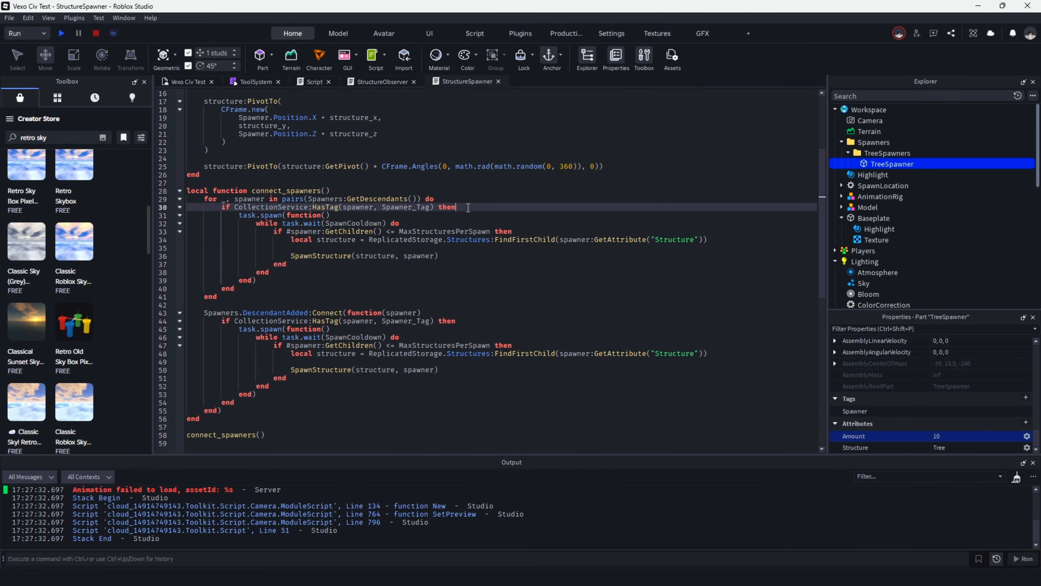
pyautogui.press('Return')
pyautogui.write('if')
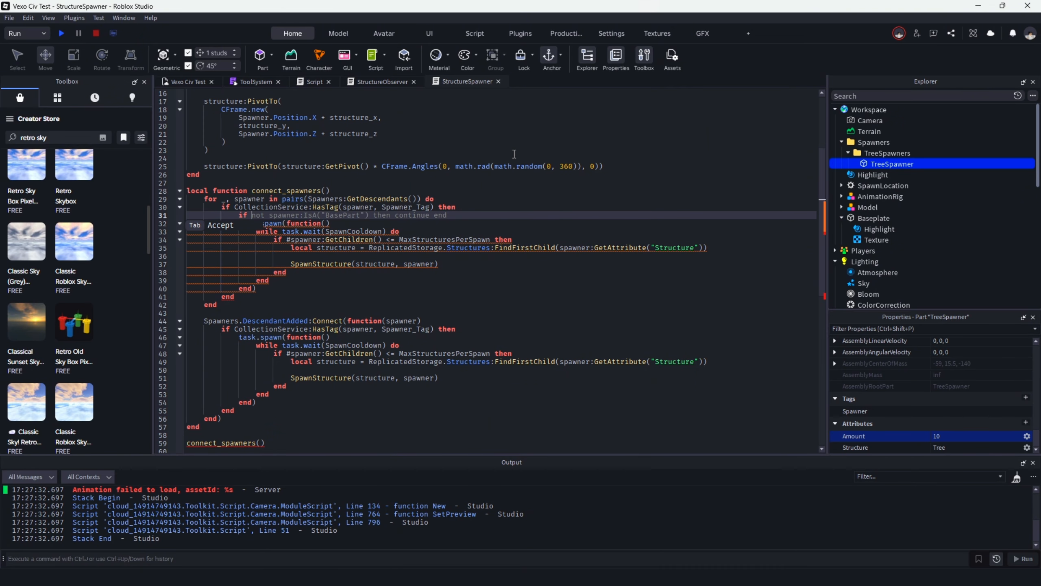
pyautogui.write('spawn')
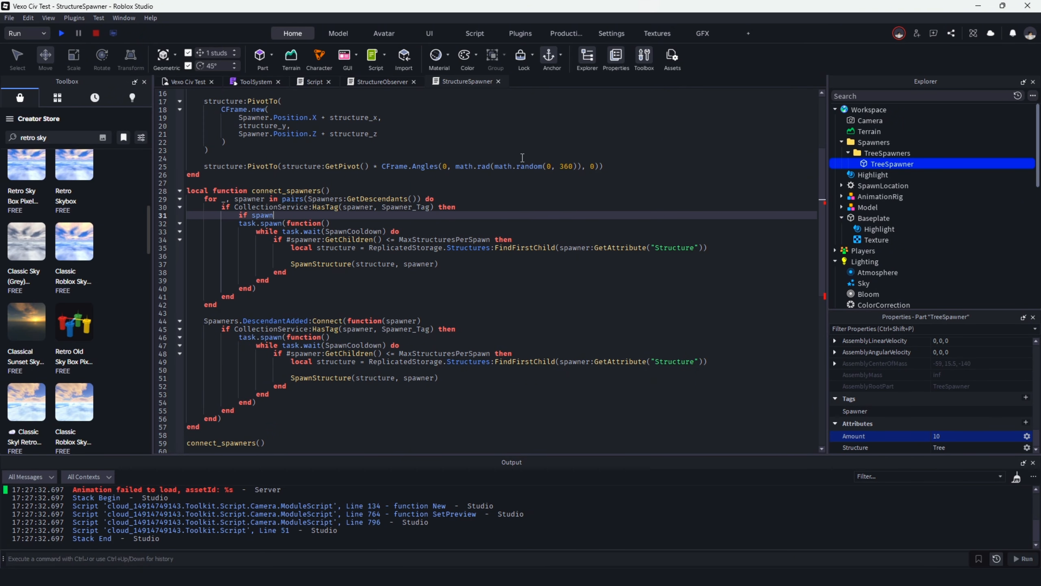
pyautogui.write('er:')
pyautogui.press('BackSpace')
pyautogui.press('BackSpace')
pyautogui.press('BackSpace')
pyautogui.press('BackSpace')
pyautogui.press('BackSpace')
pyautogui.press('BackSpace')
pyautogui.press('BackSpace')
pyautogui.press('BackSpace')
pyautogui.write('#spa')
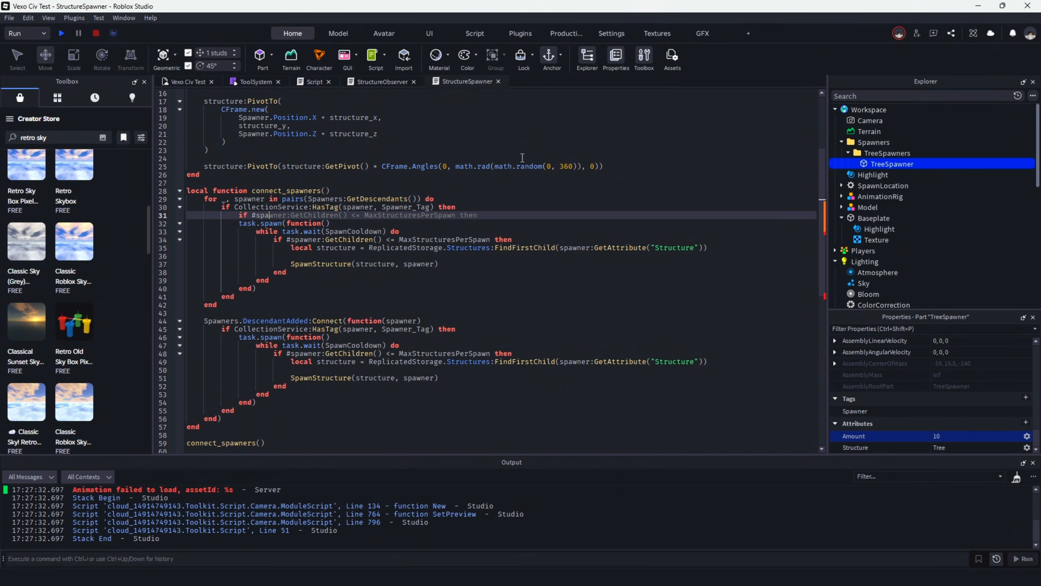
pyautogui.write('wner')
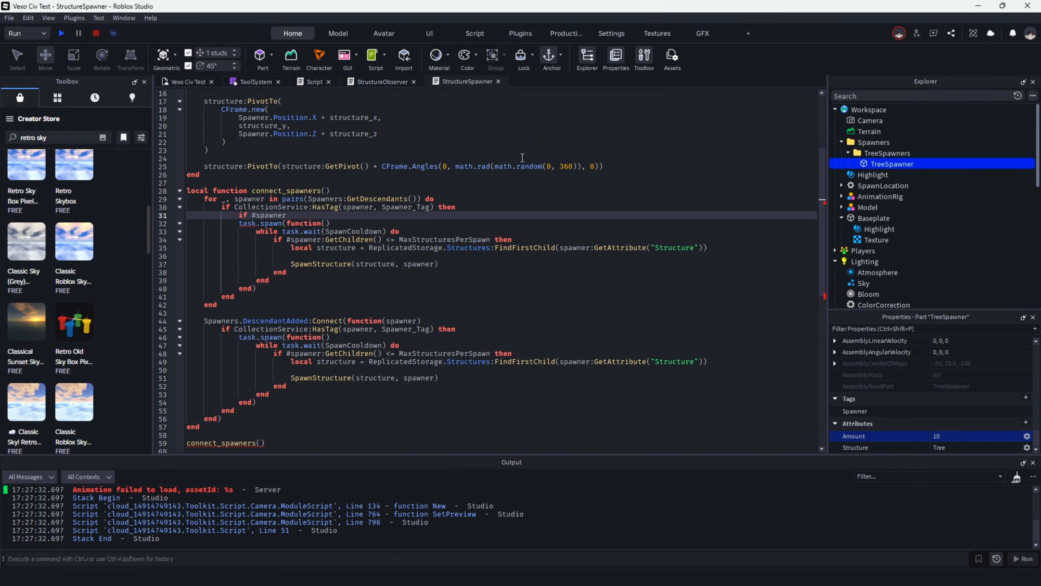
pyautogui.write(':get')
pyautogui.press('Tab')
pyautogui.write('<=')
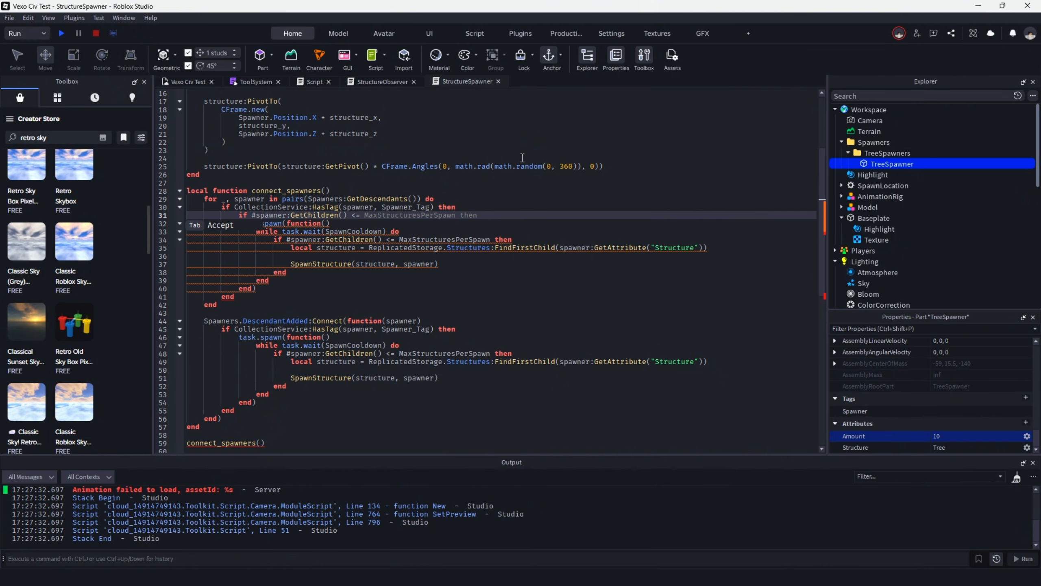
pyautogui.press('BackSpace')
pyautogui.press('BackSpace')
pyautogui.write('=')
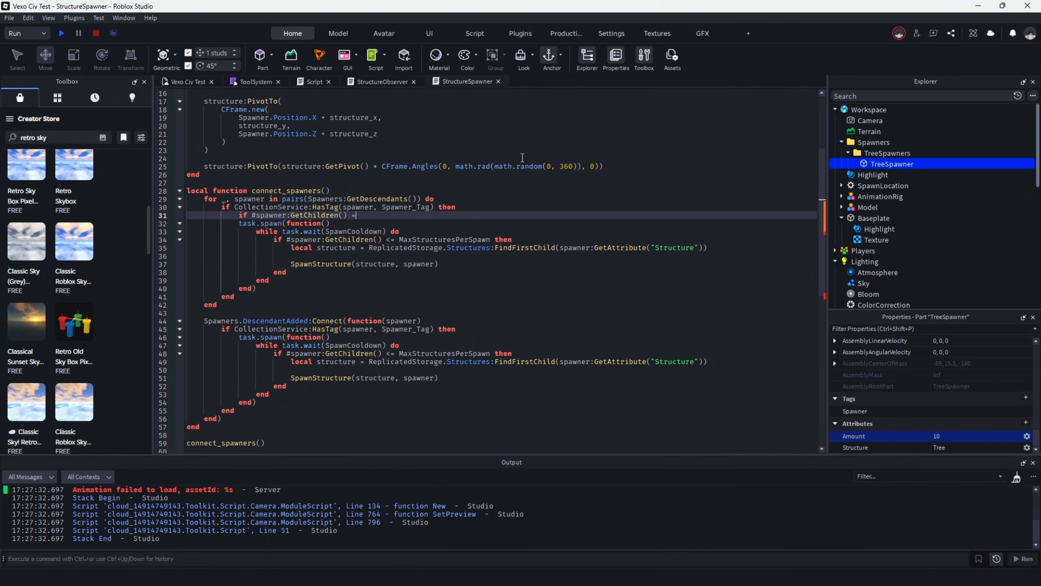
pyautogui.write('= 0')
pyautogui.press('Return')
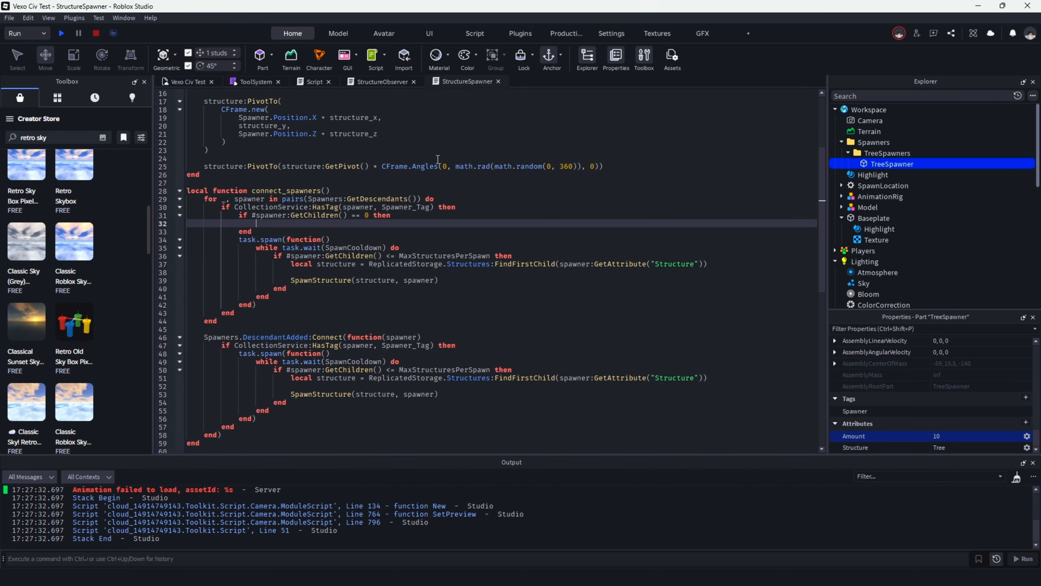
# Start a for loop with the variable i inside the empty-spawner condition.
pyautogui.write('for i')
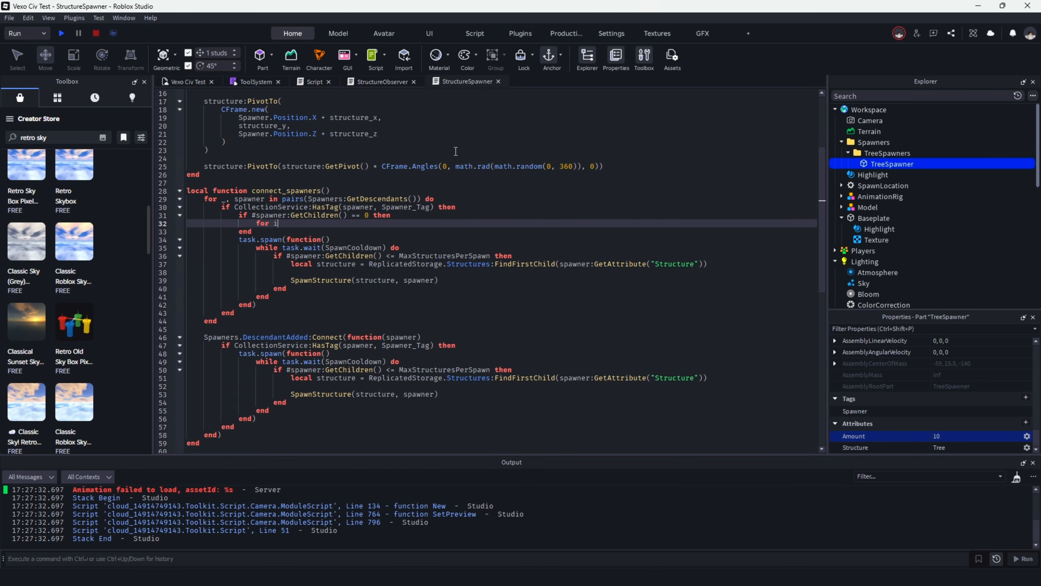